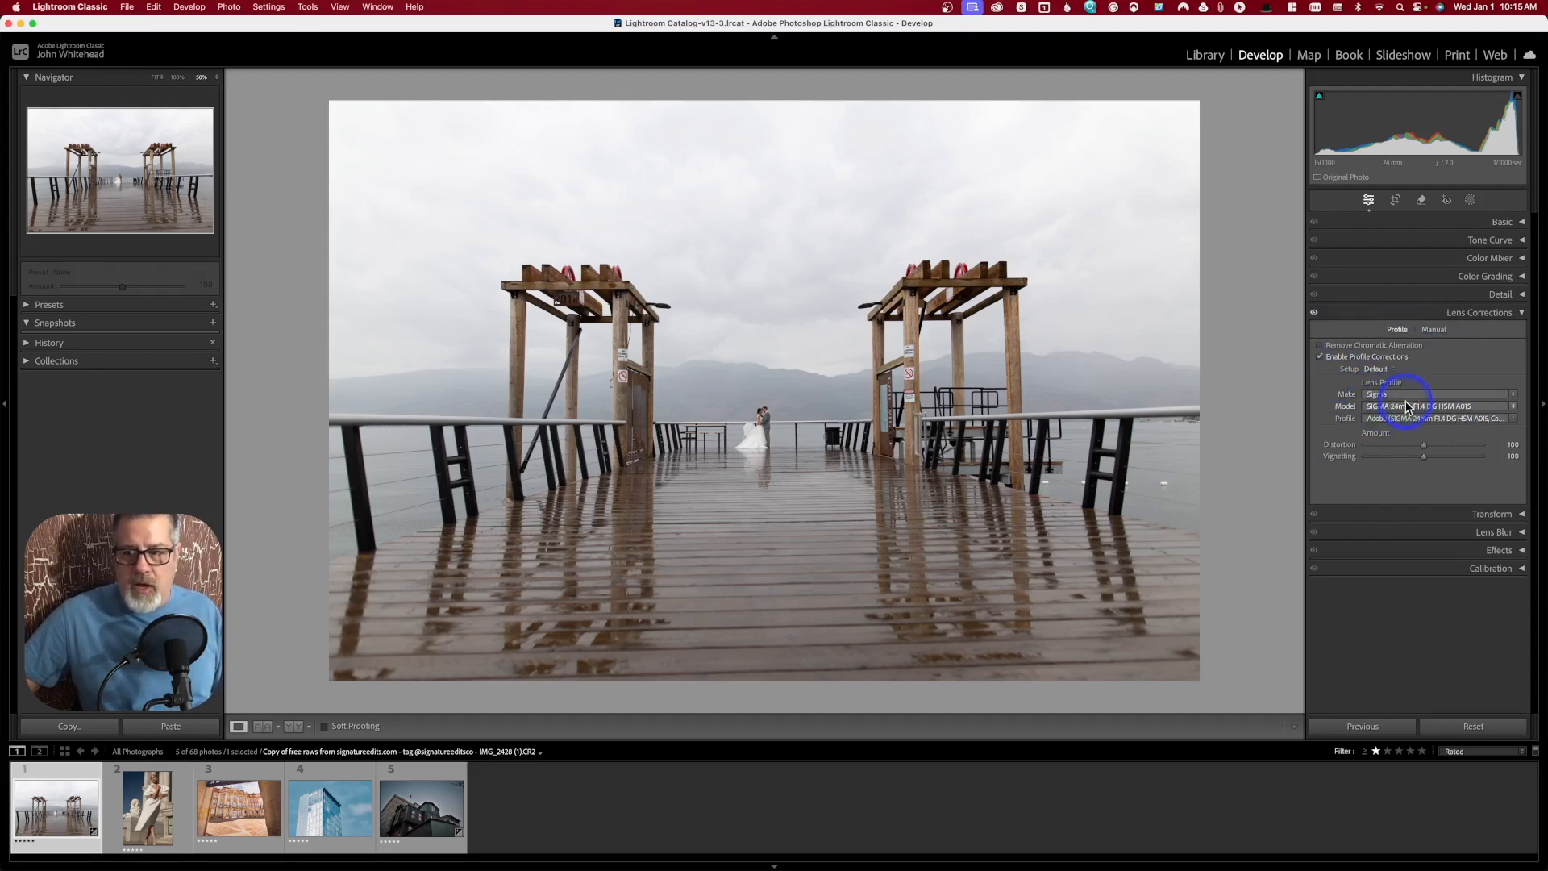
# Compare the pier photo with profile corrections off and on, leave them enabled, and set the profile's vignetting amount to 97
pyautogui.click(1320, 357)
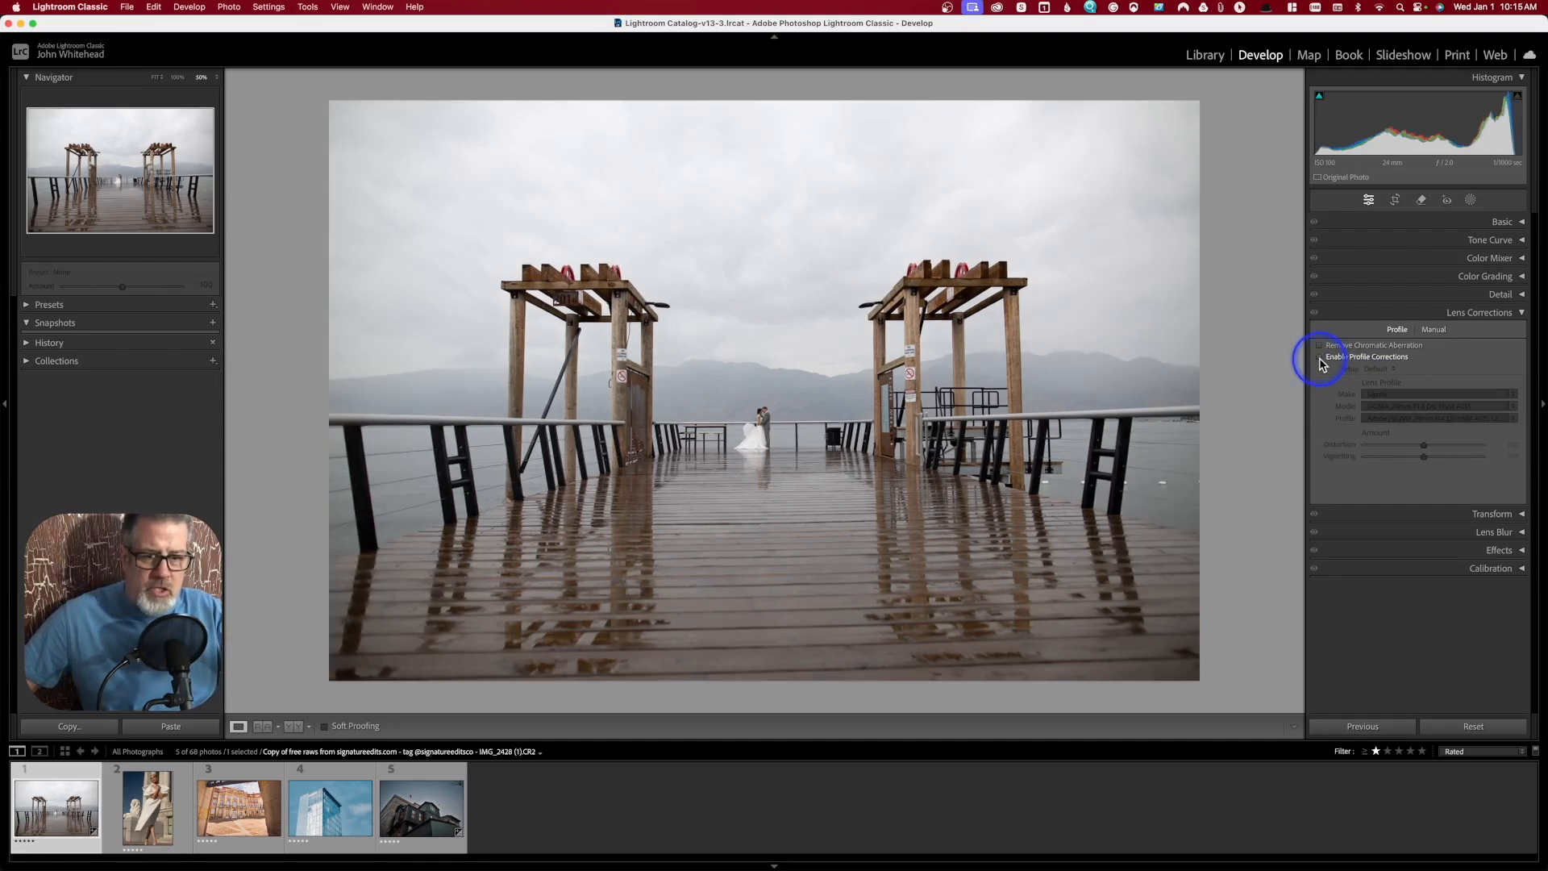
pyautogui.click(1320, 357)
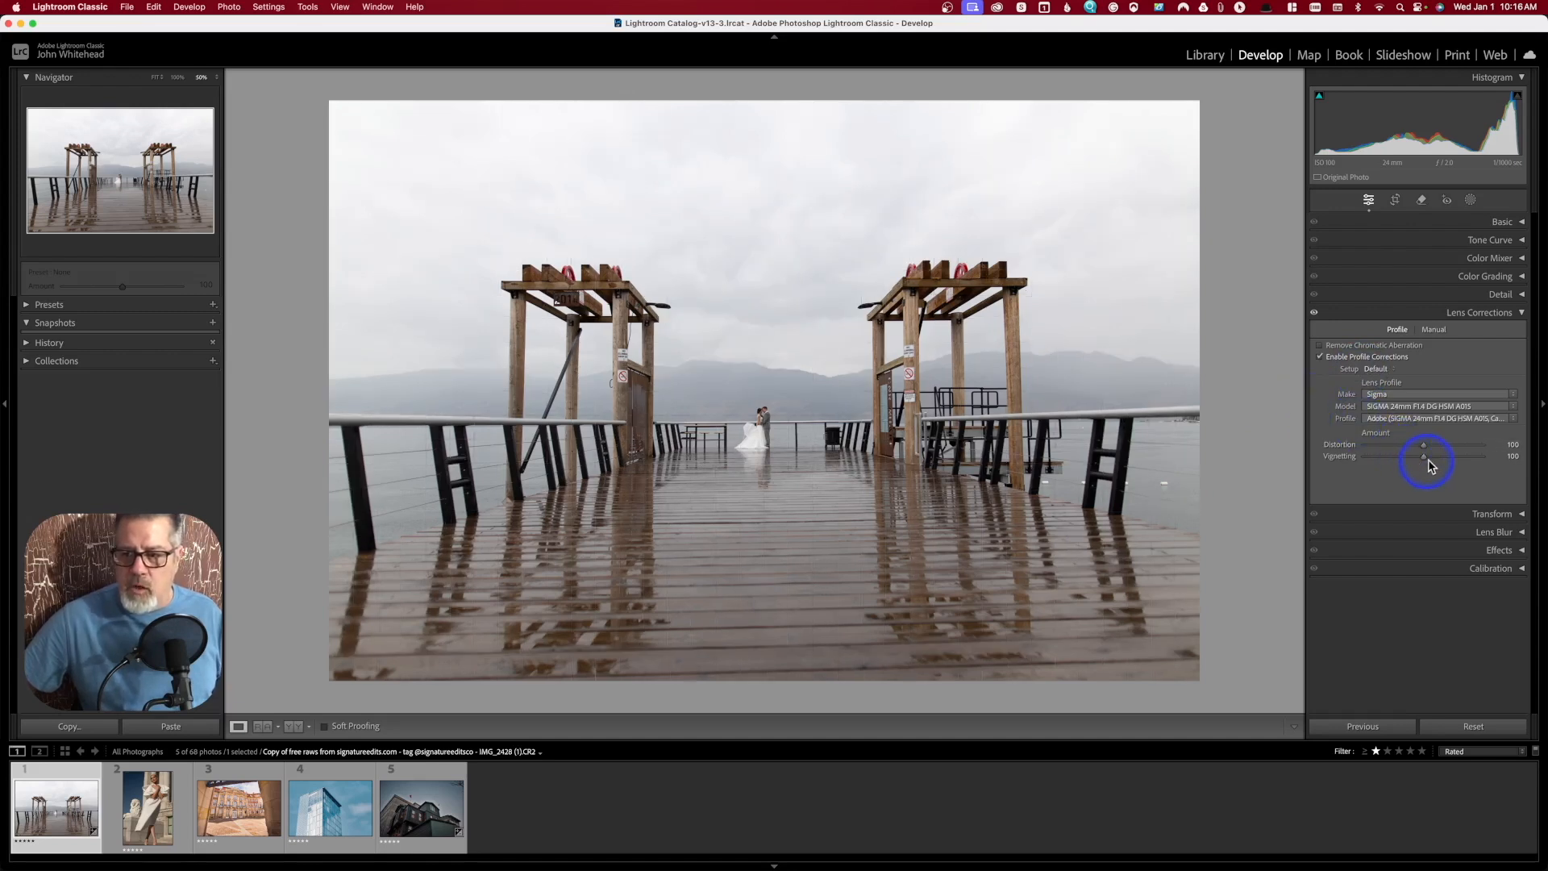
pyautogui.moveTo(1426, 462)
pyautogui.mouseDown()
pyautogui.moveTo(1382, 463)
pyautogui.moveTo(1424, 463)
pyautogui.mouseUp()
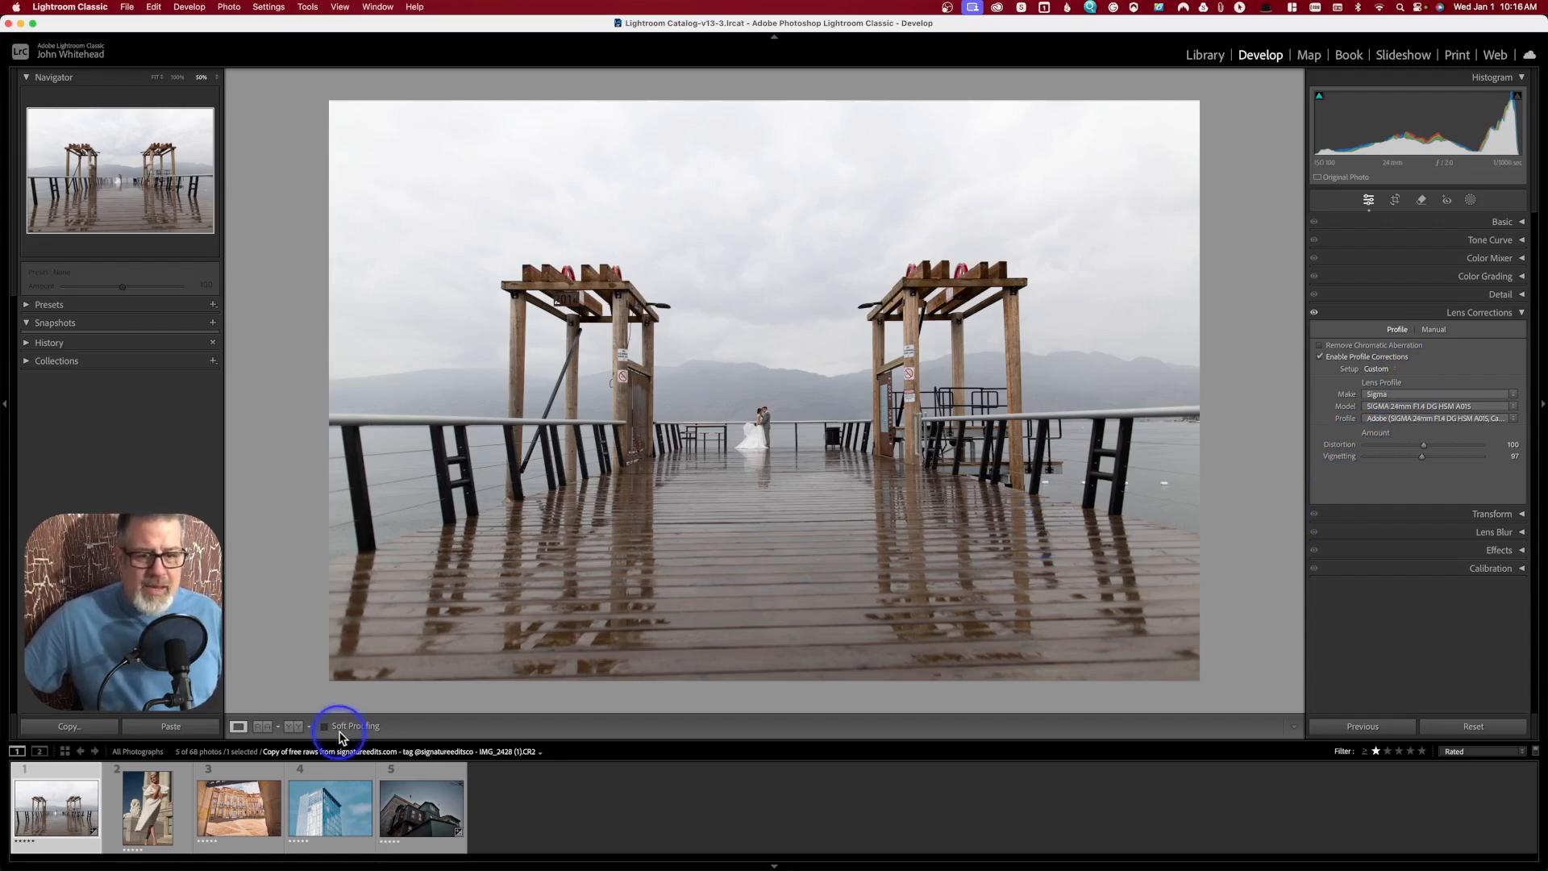
# Open the blue glass building photo and enable its lens profile corrections
pyautogui.click(384, 777)
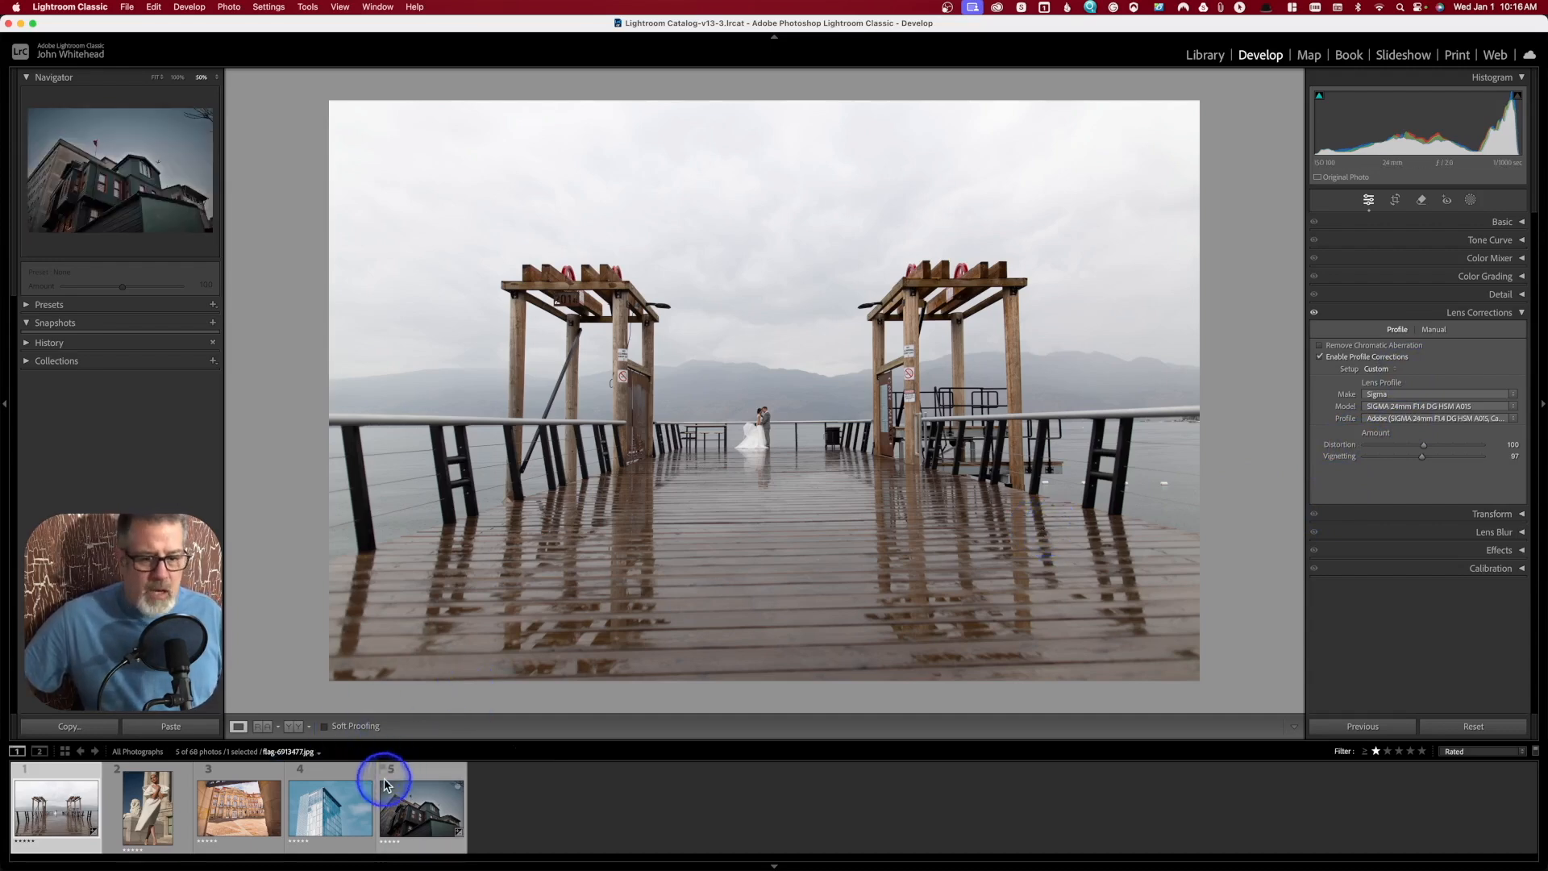
pyautogui.click(336, 808)
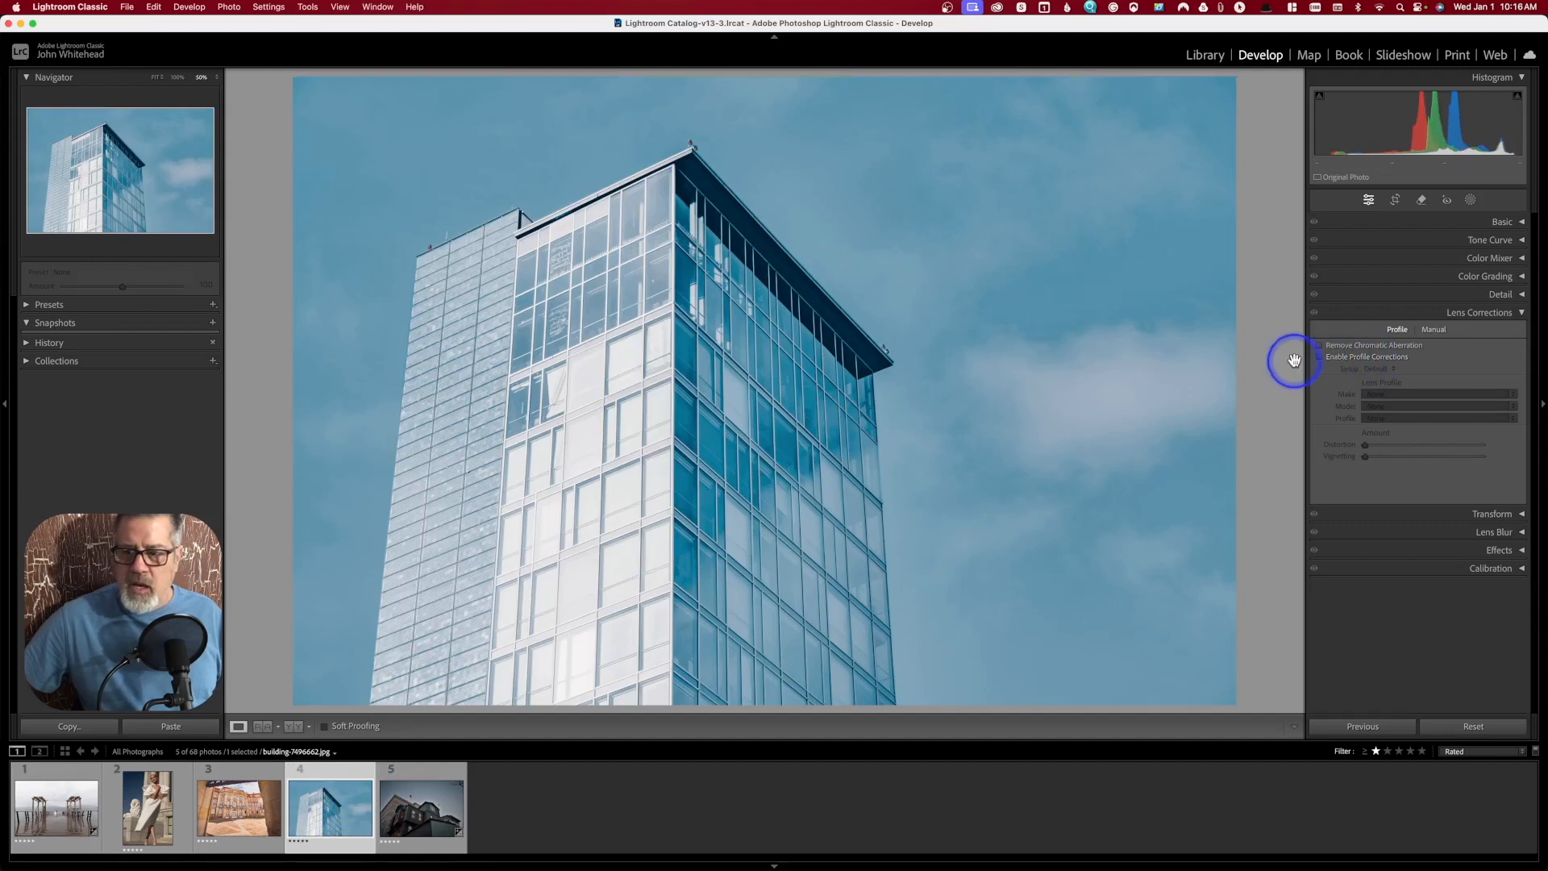
pyautogui.click(1321, 357)
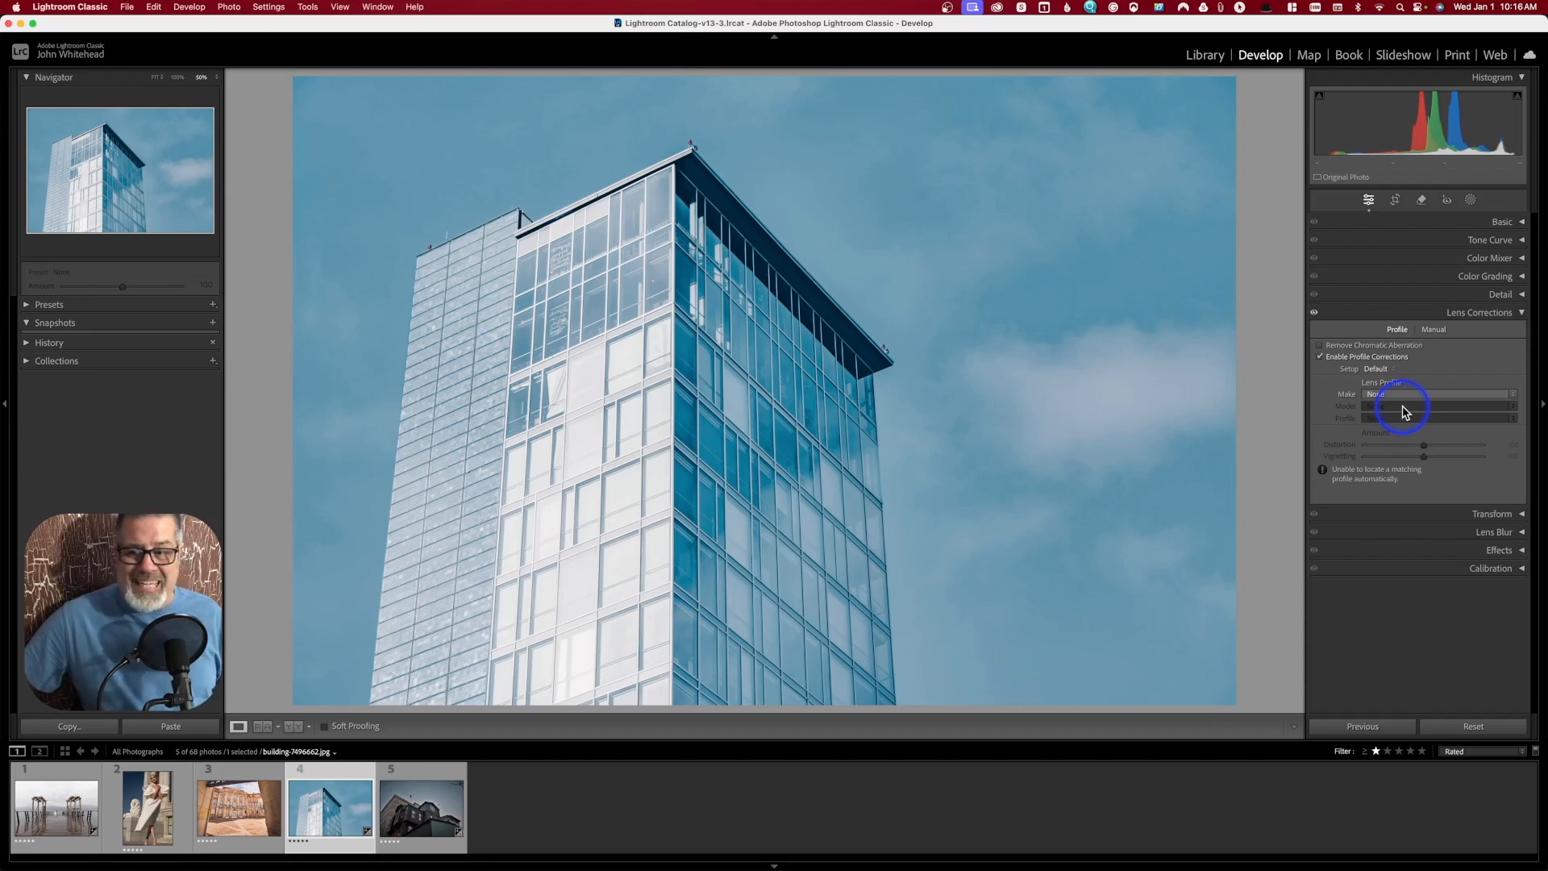
# Try a manual distortion amount of +48 on the blue building, constrain the crop, and bring the distortion back close to zero
pyautogui.click(1433, 332)
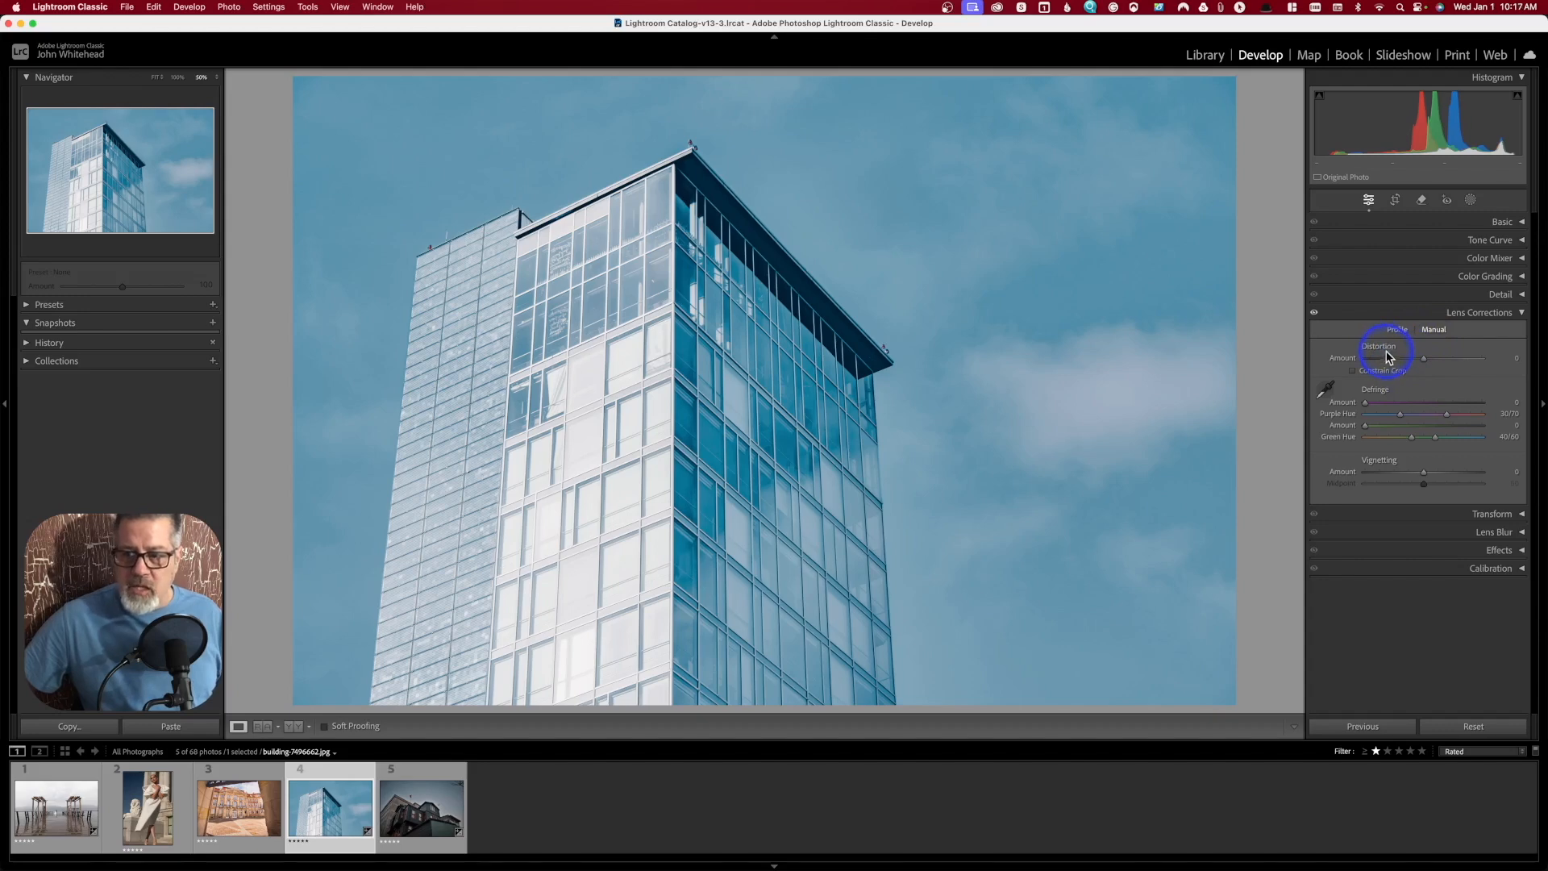
pyautogui.moveTo(1398, 362); pyautogui.dragTo(1452, 361)
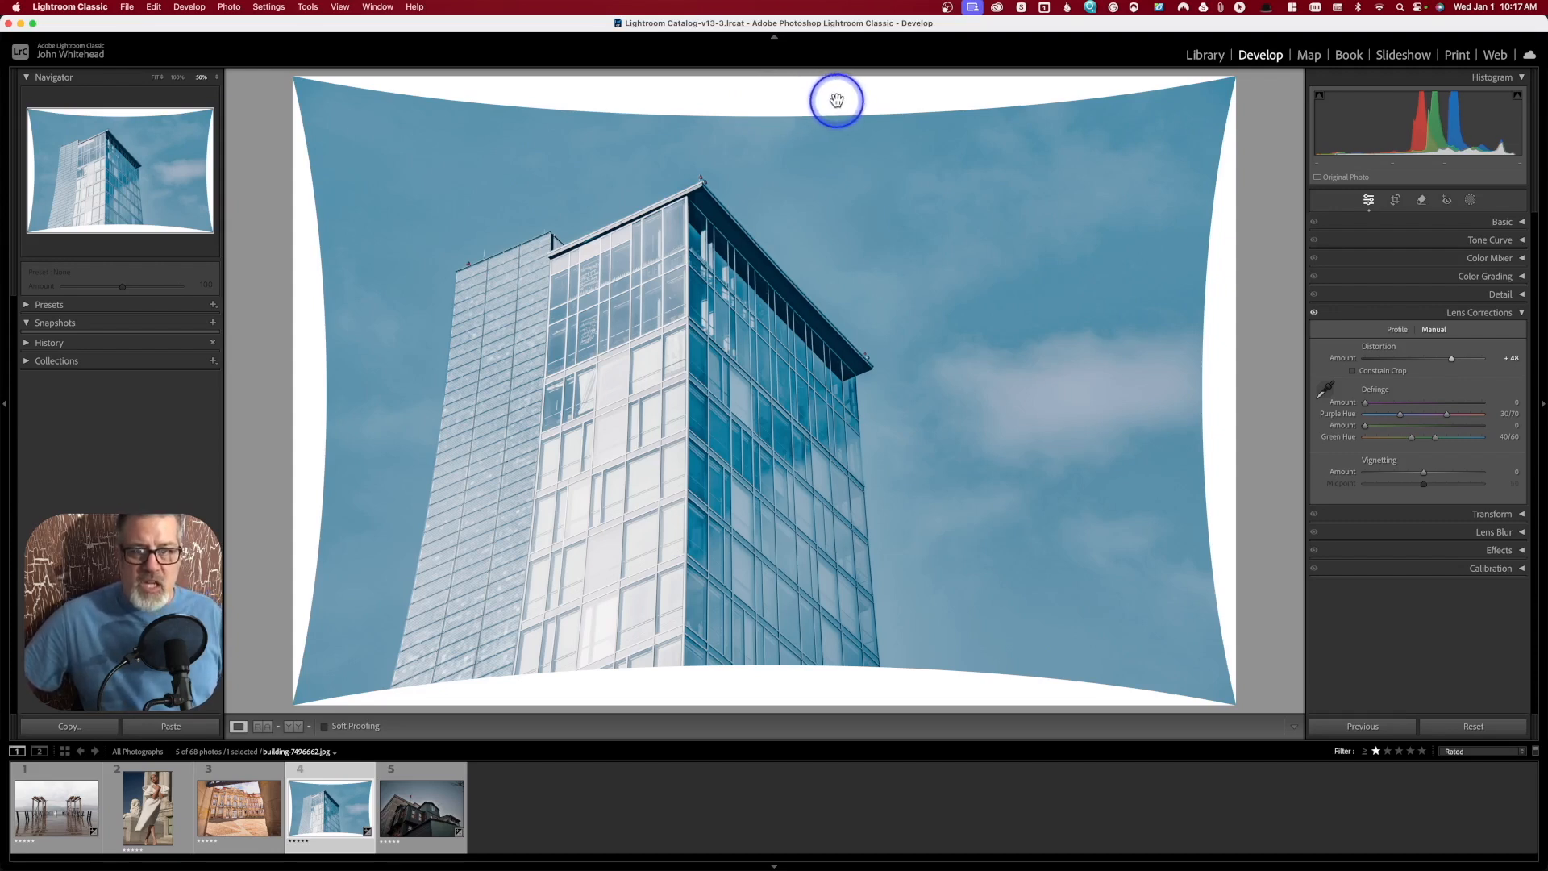
pyautogui.click(1354, 371)
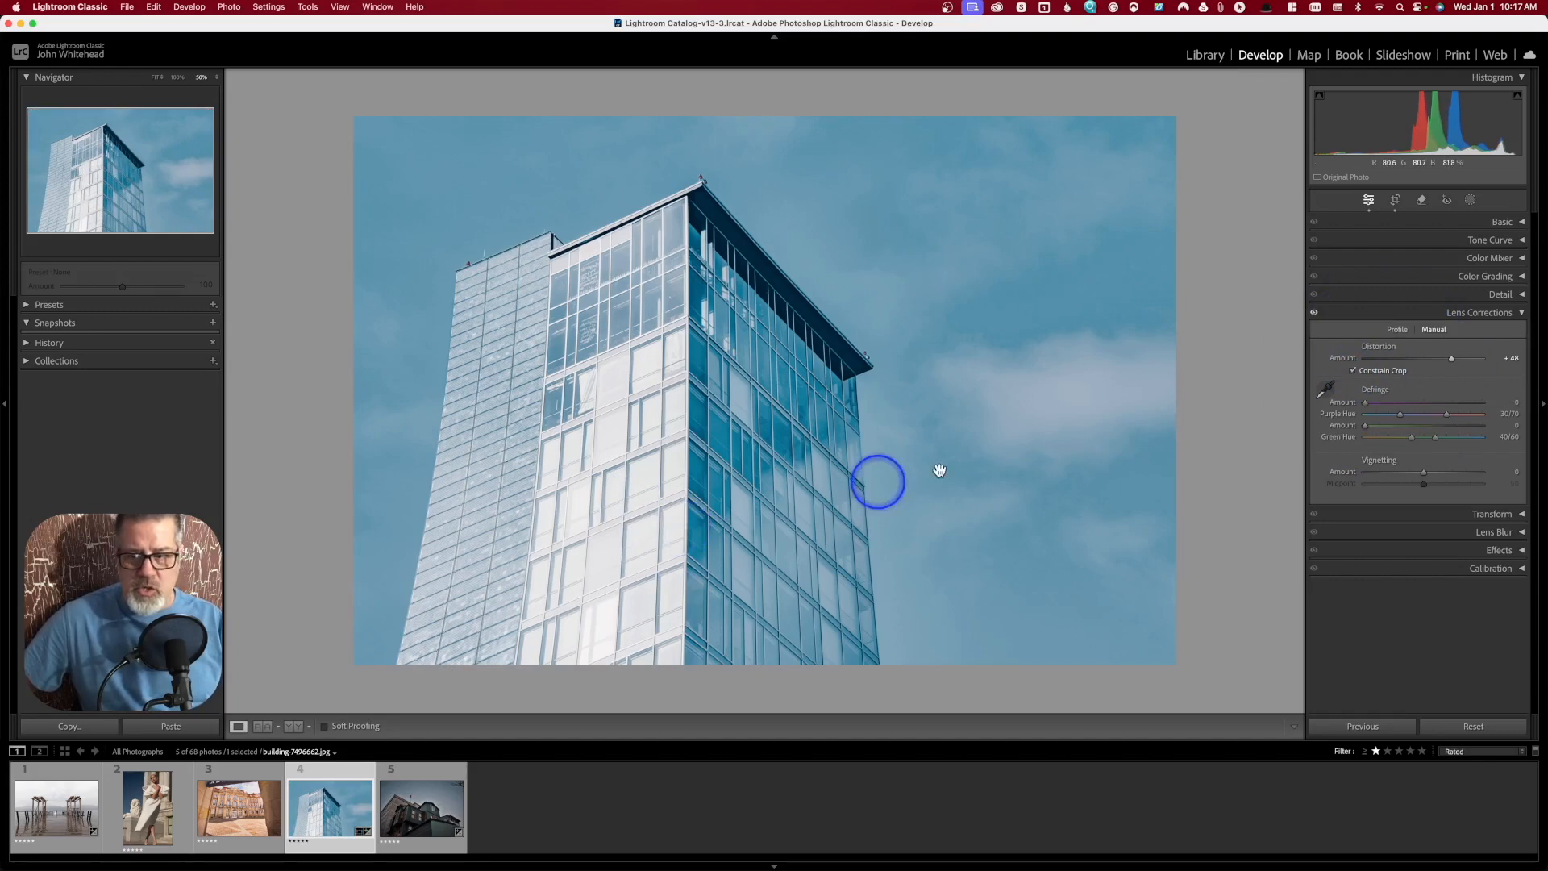
pyautogui.moveTo(1452, 358); pyautogui.dragTo(1424, 375)
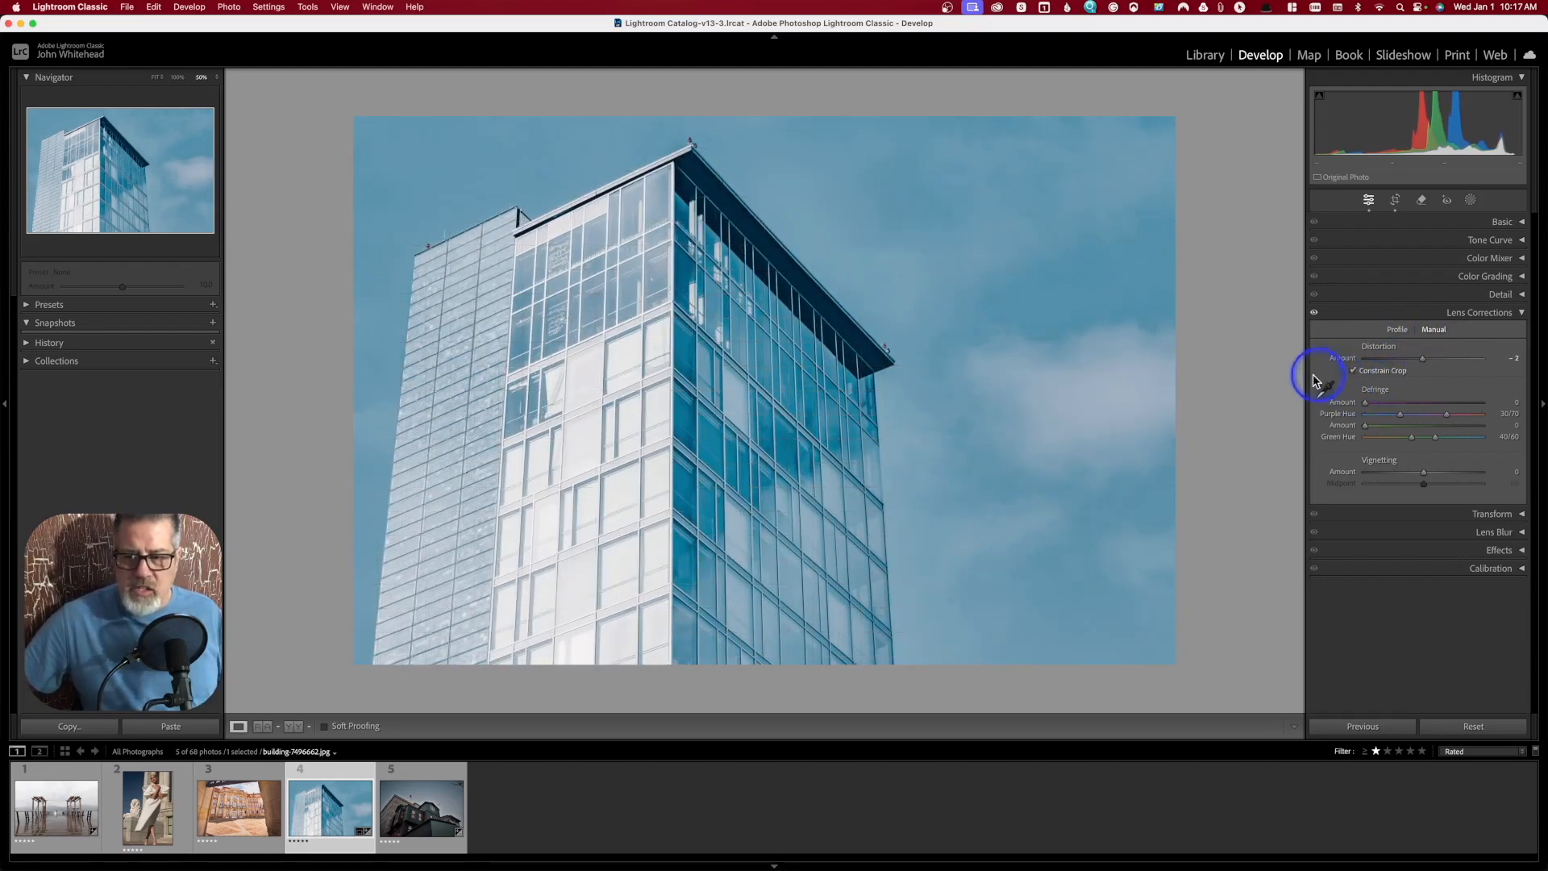
# Open the dark house photo with the red flag and reset its develop settings
pyautogui.click(408, 810)
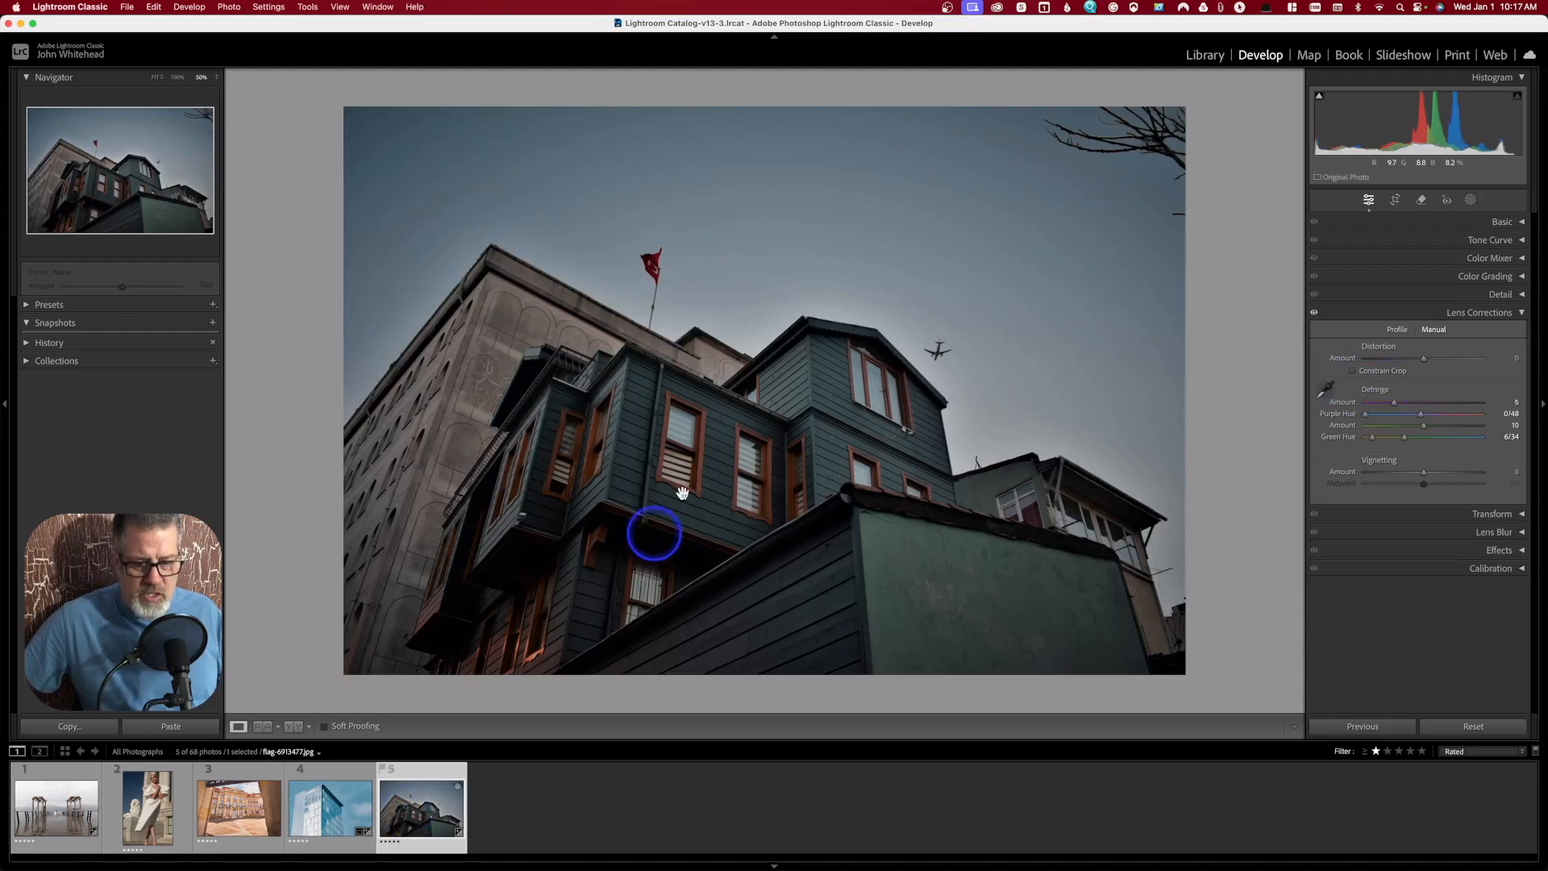
pyautogui.click(1138, 138)
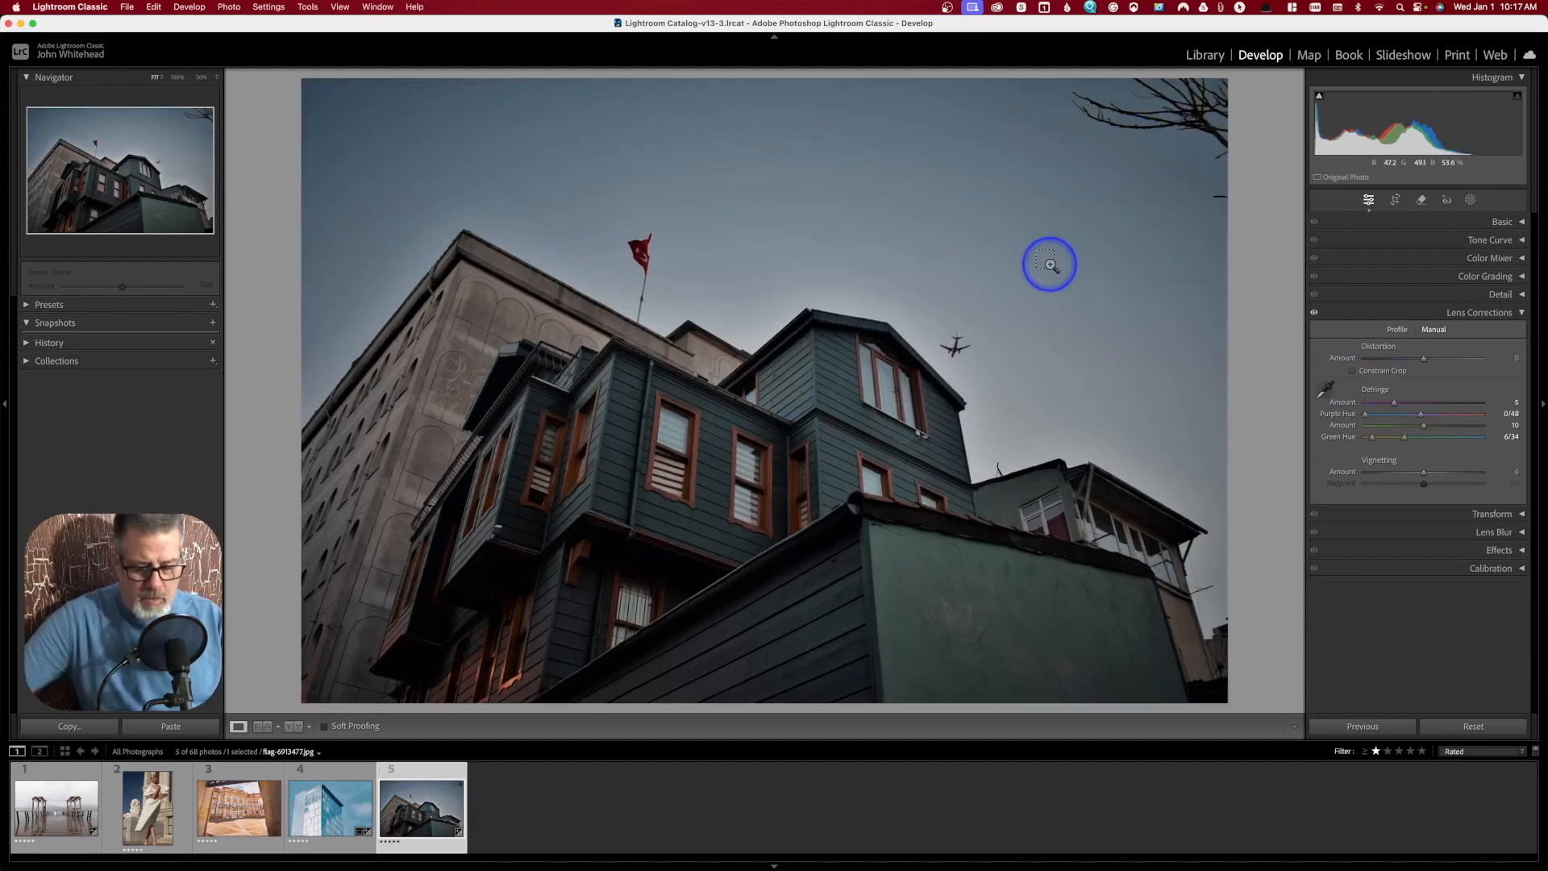
pyautogui.click(1049, 264)
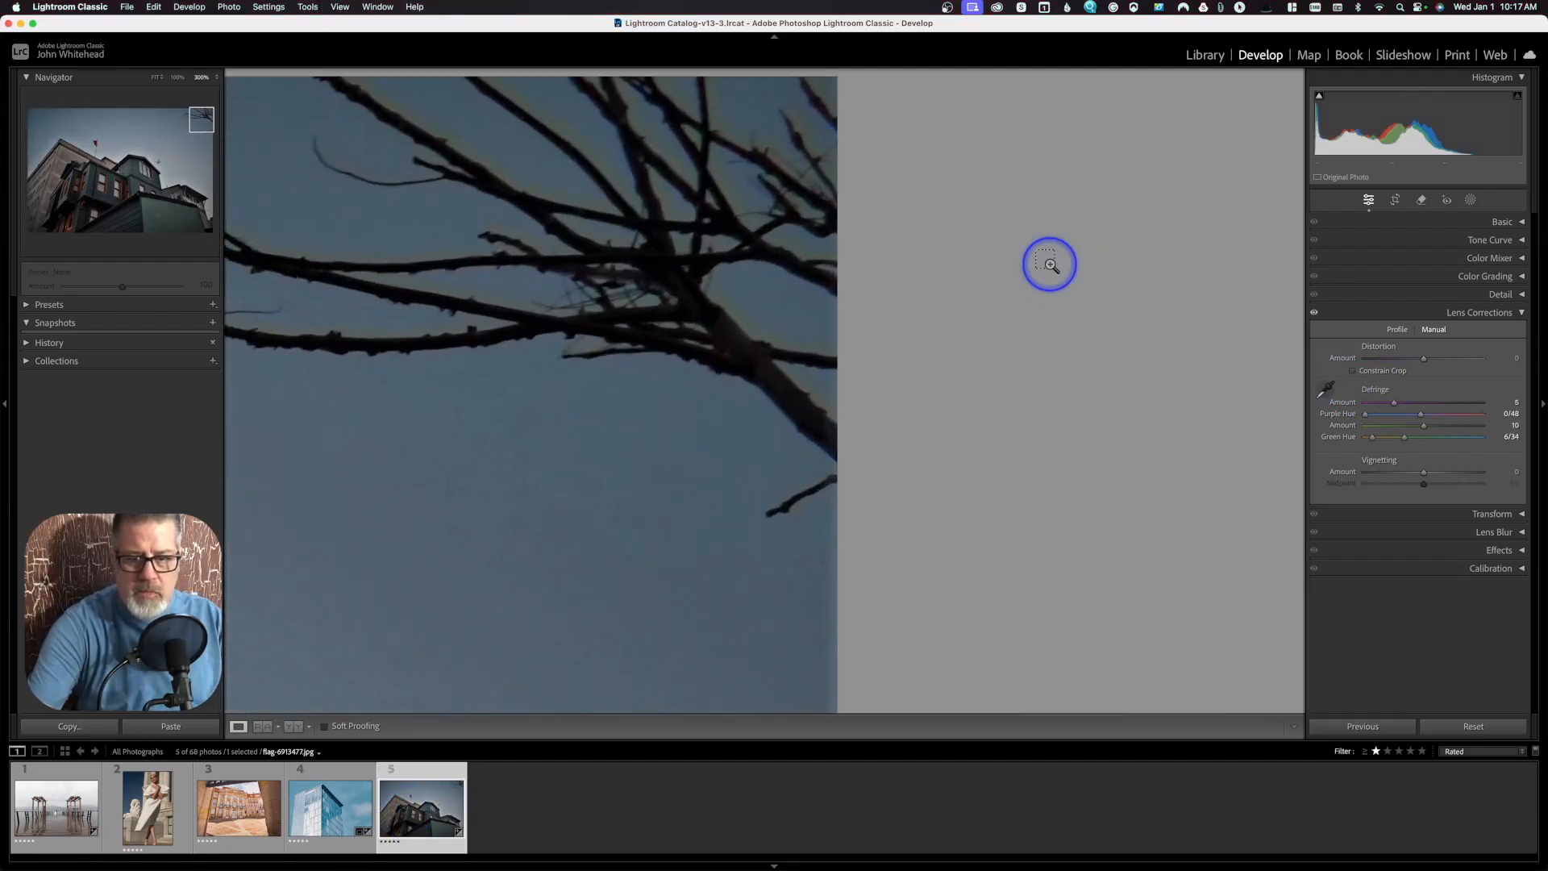
pyautogui.press('super+equal')
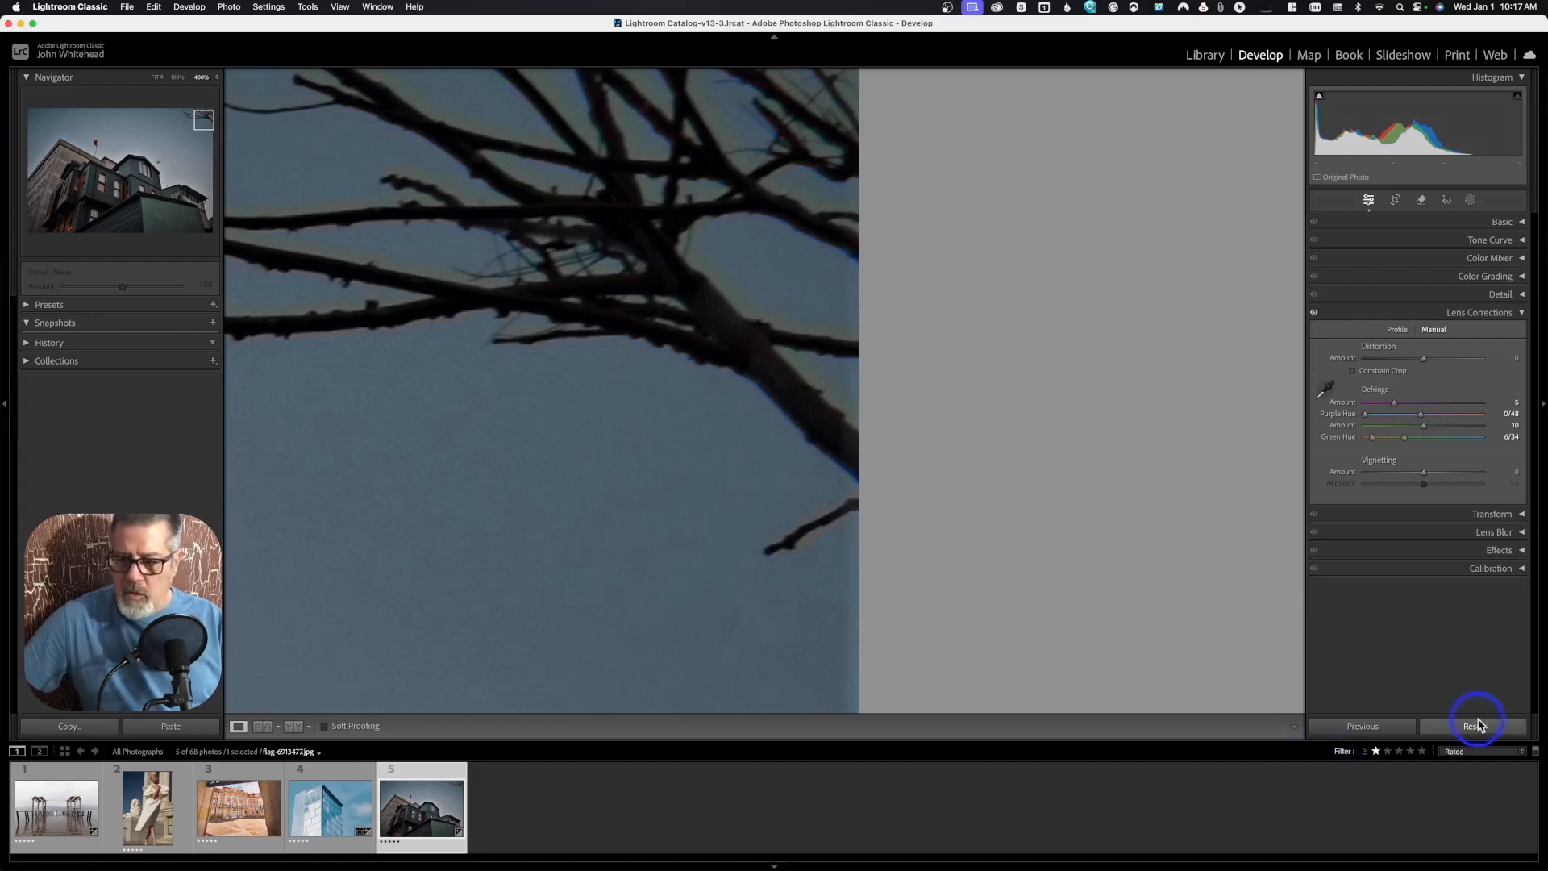
pyautogui.click(1476, 725)
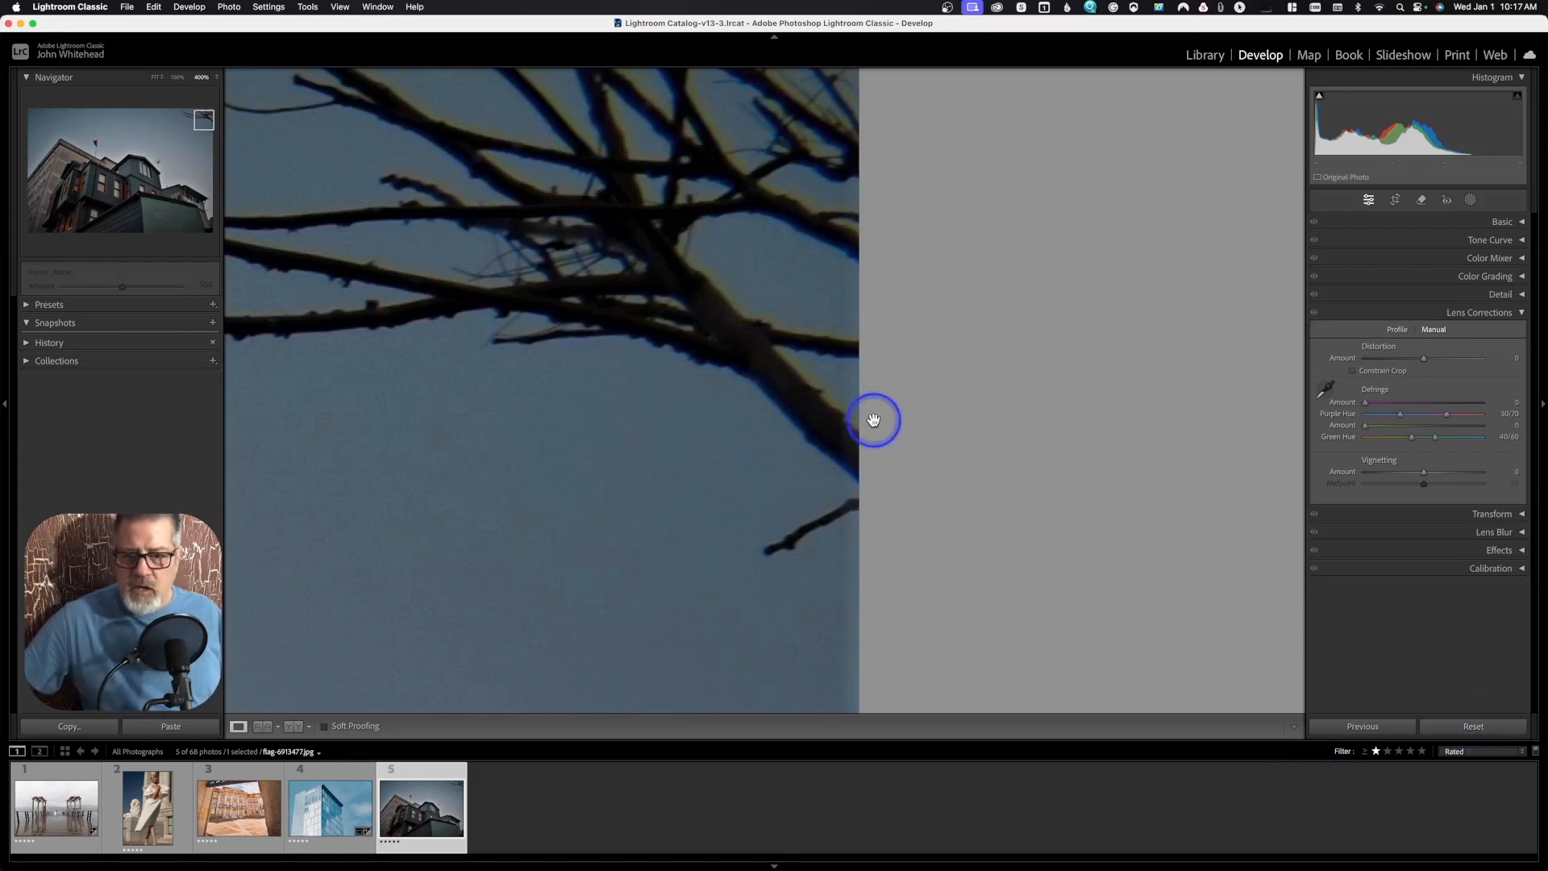
# Sample the fringe colour along the tree branch edge for Defringe, set the purple amount to 11, and raise the green amount
pyautogui.press('super+equal')
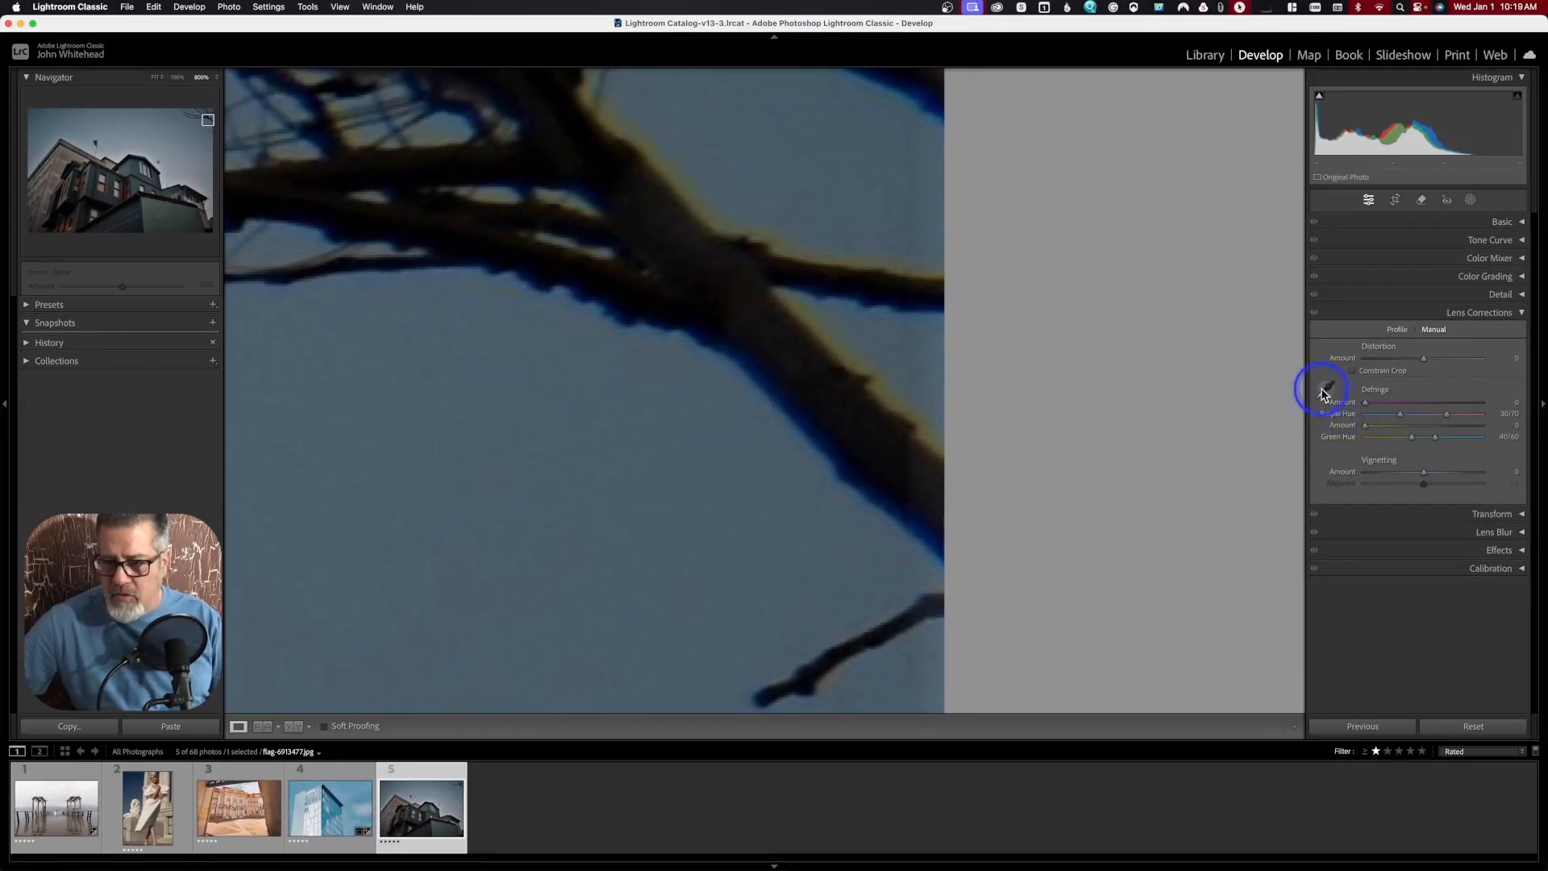
pyautogui.click(1328, 388)
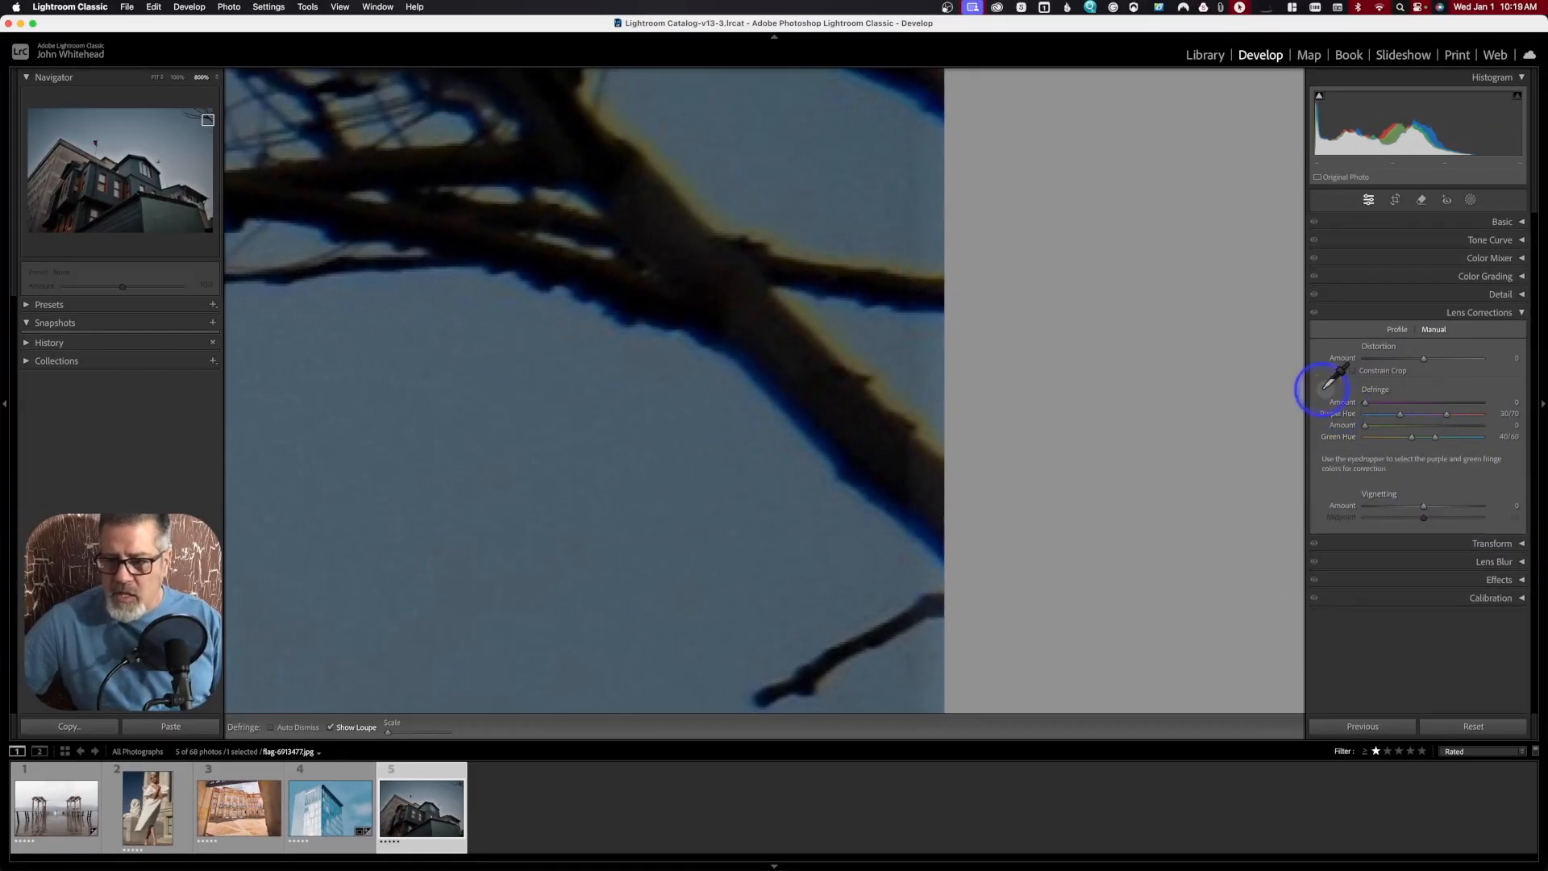
pyautogui.click(781, 401)
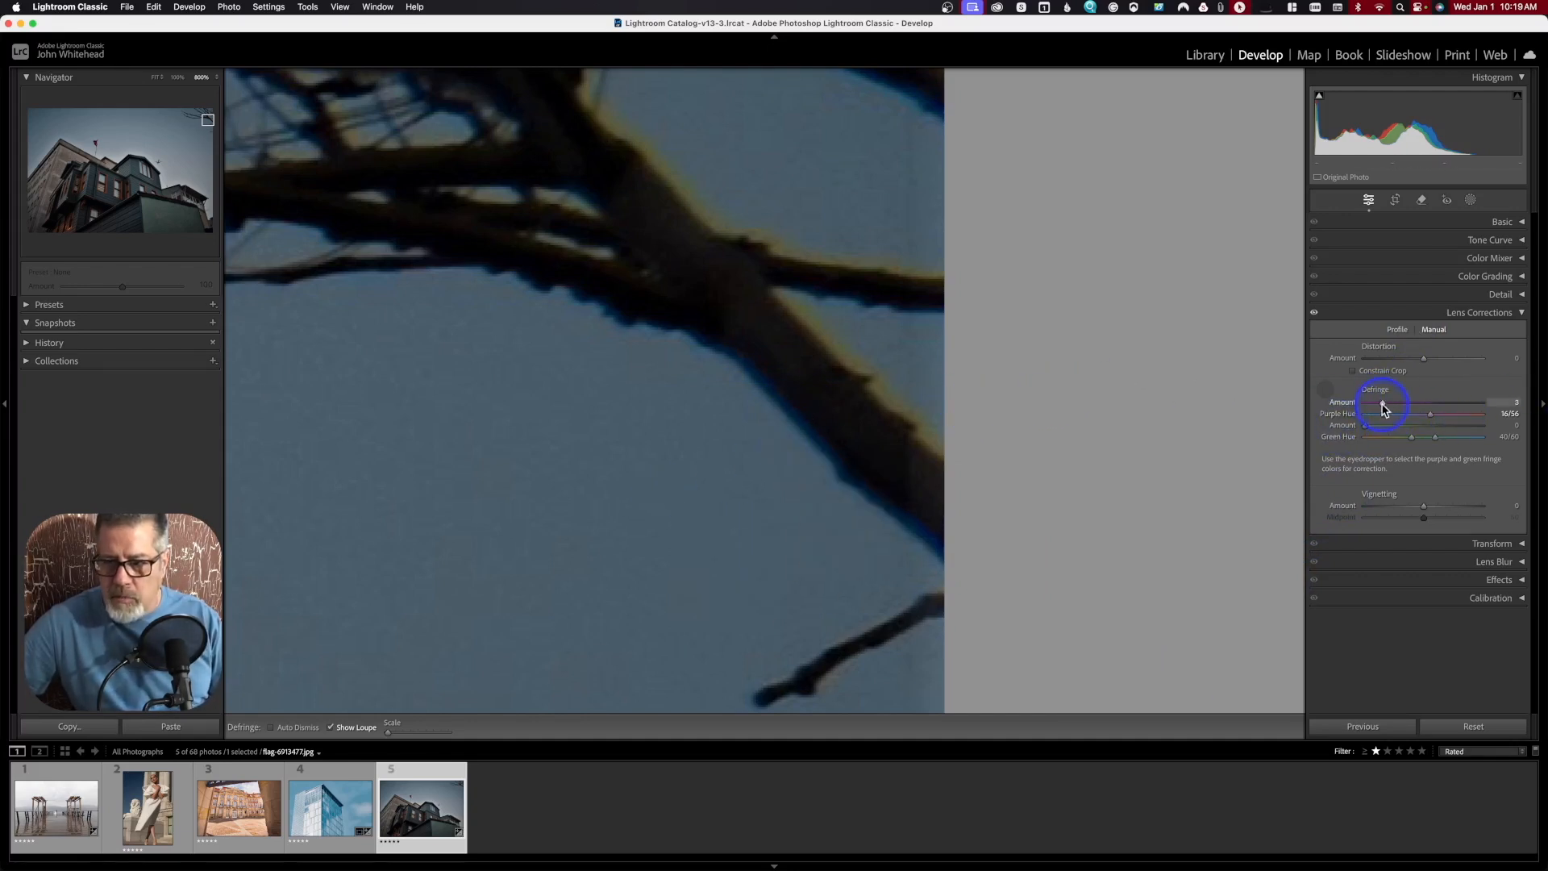
pyautogui.moveTo(1383, 404); pyautogui.dragTo(1442, 405)
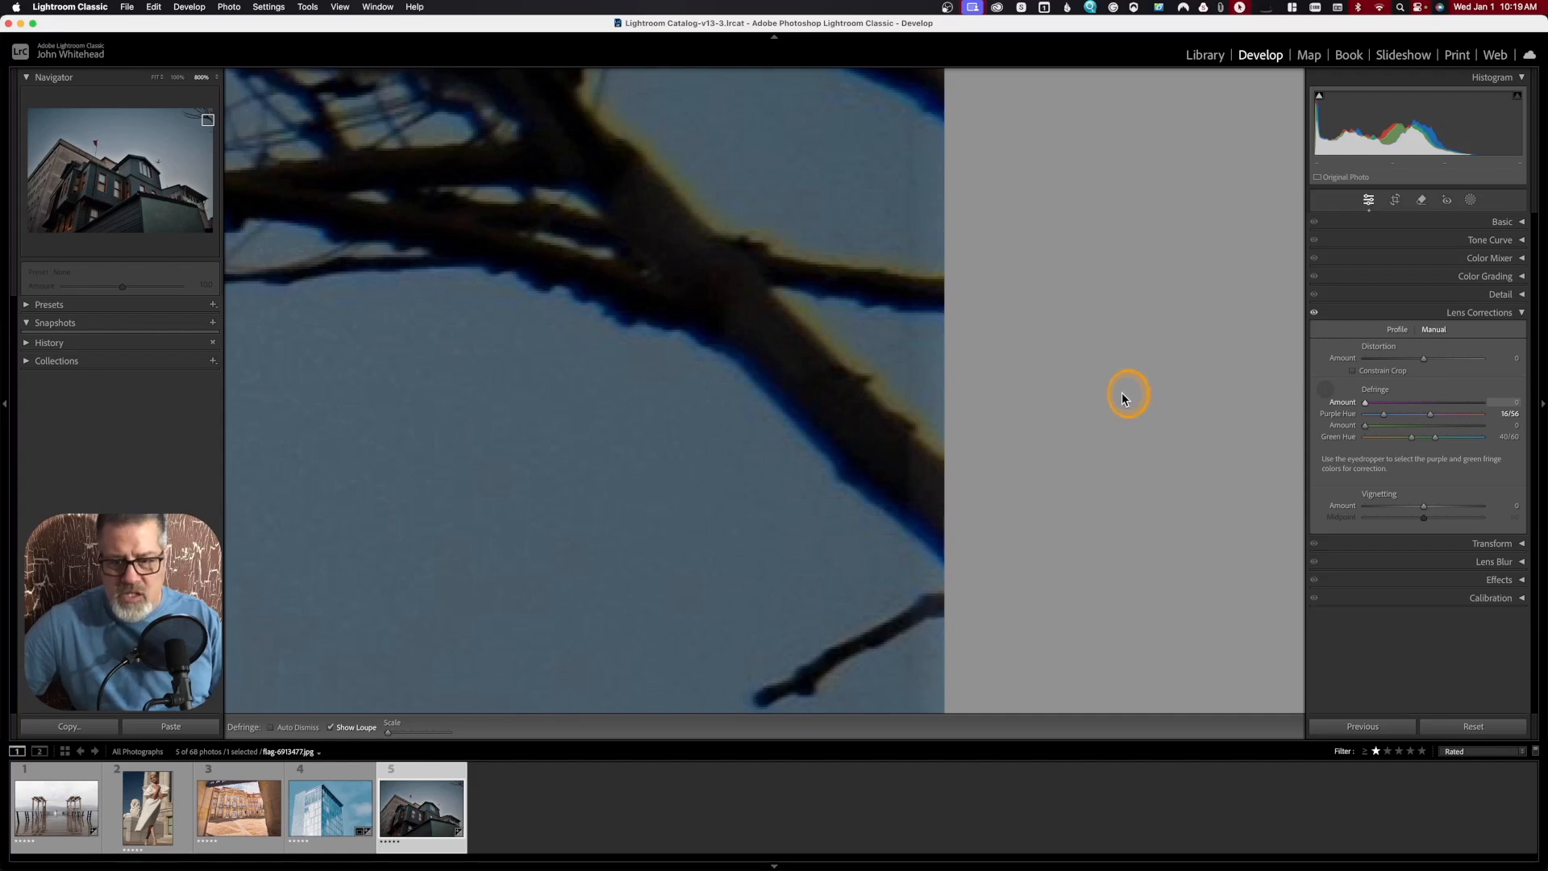
pyautogui.moveTo(1329, 401); pyautogui.dragTo(1429, 406)
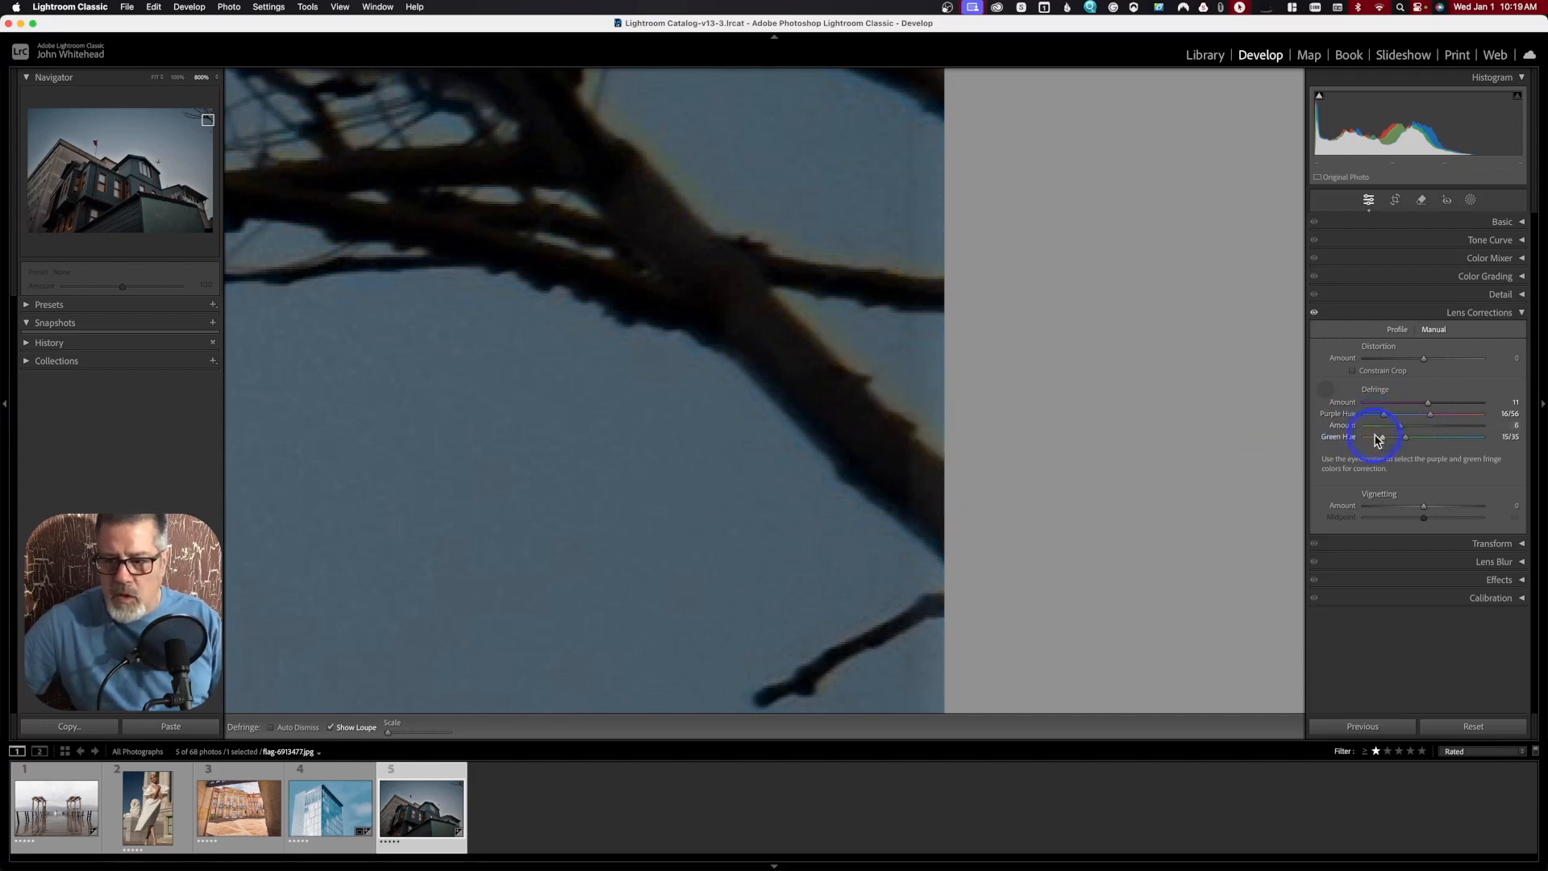
pyautogui.moveTo(1408, 423); pyautogui.dragTo(1430, 423)
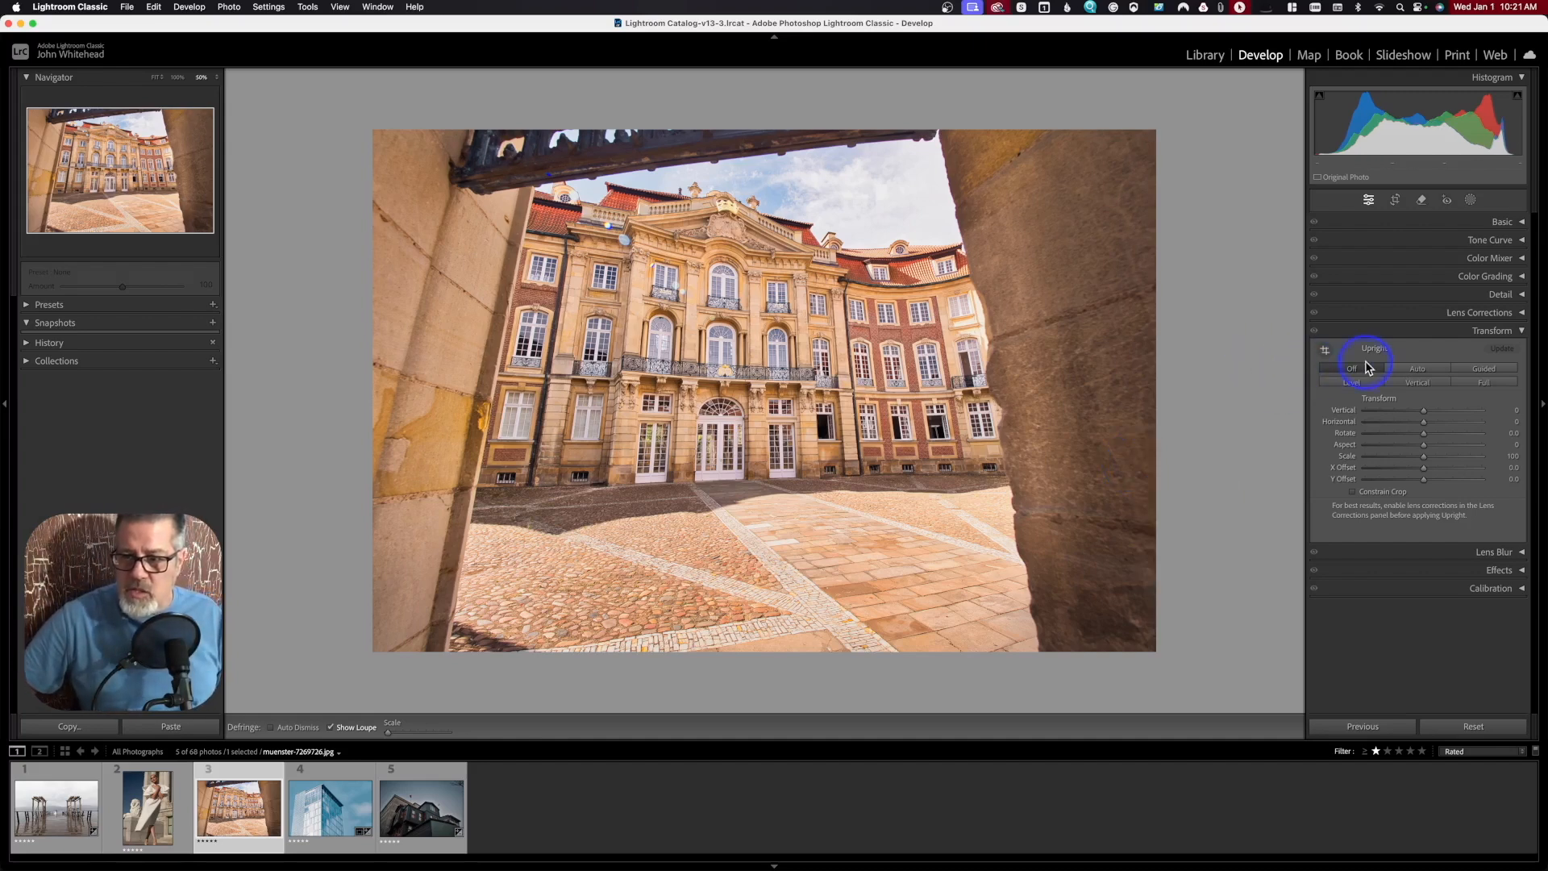
# Try the Auto Upright correction on the palace photo without and with Constrain Crop, and turn Upright back off
pyautogui.click(1417, 369)
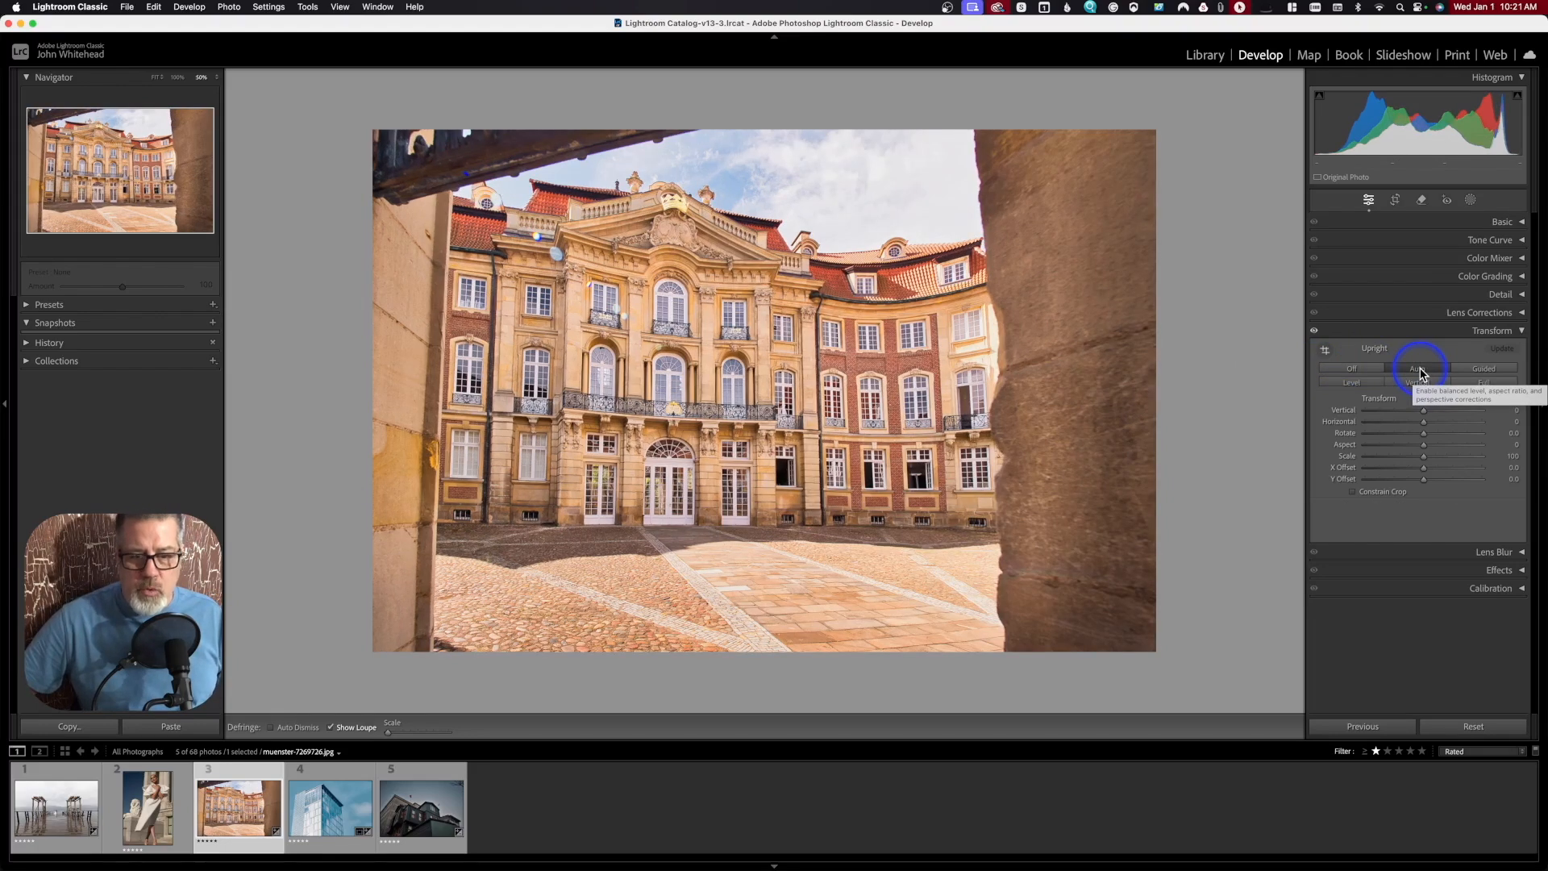
pyautogui.click(1371, 371)
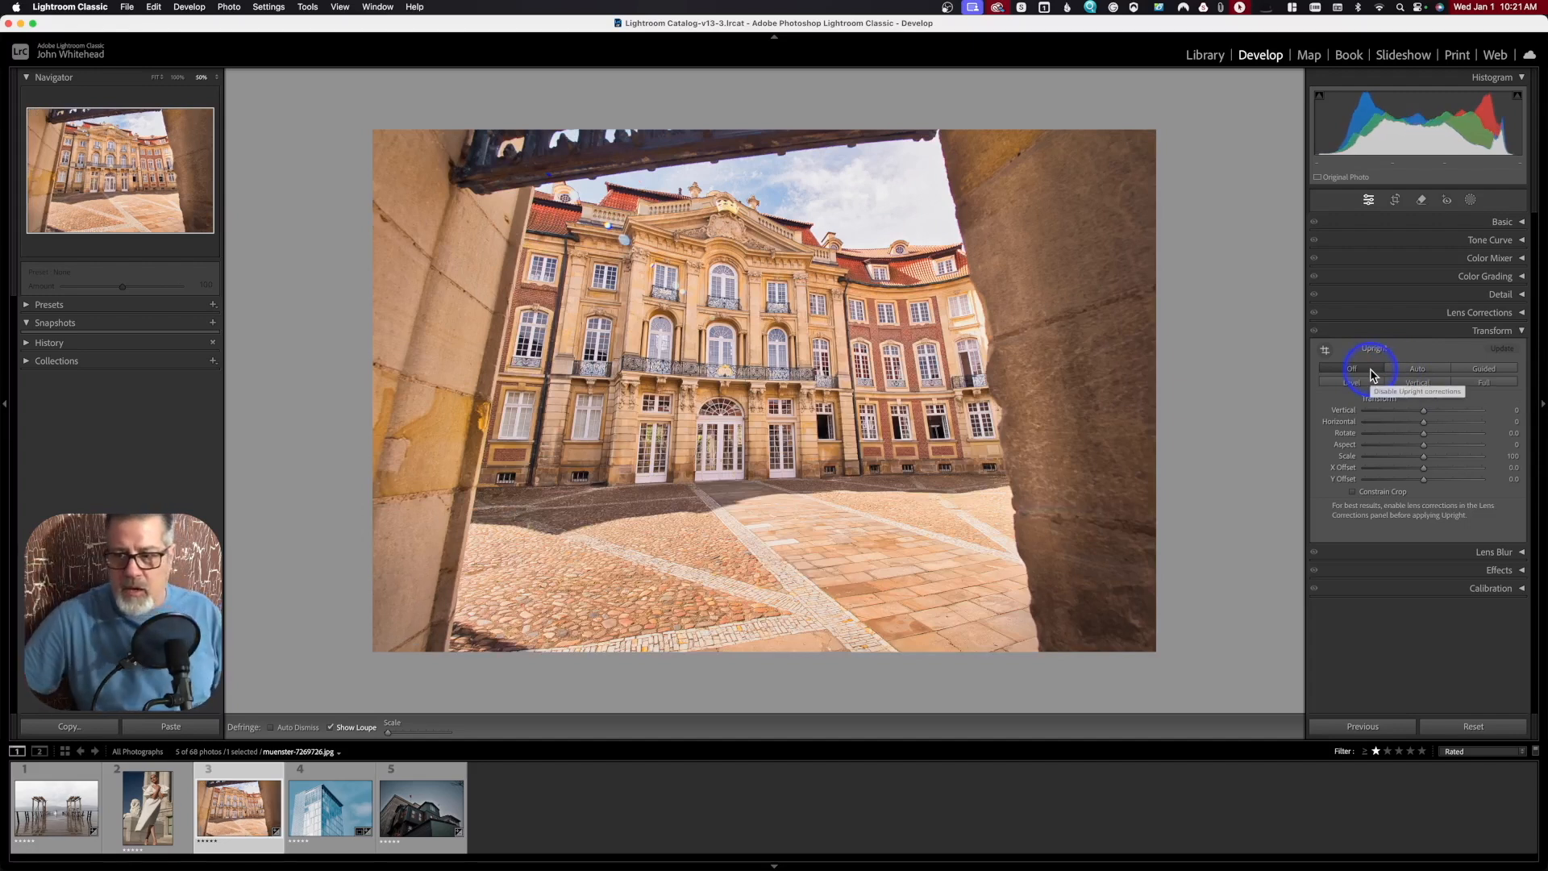
pyautogui.click(1355, 493)
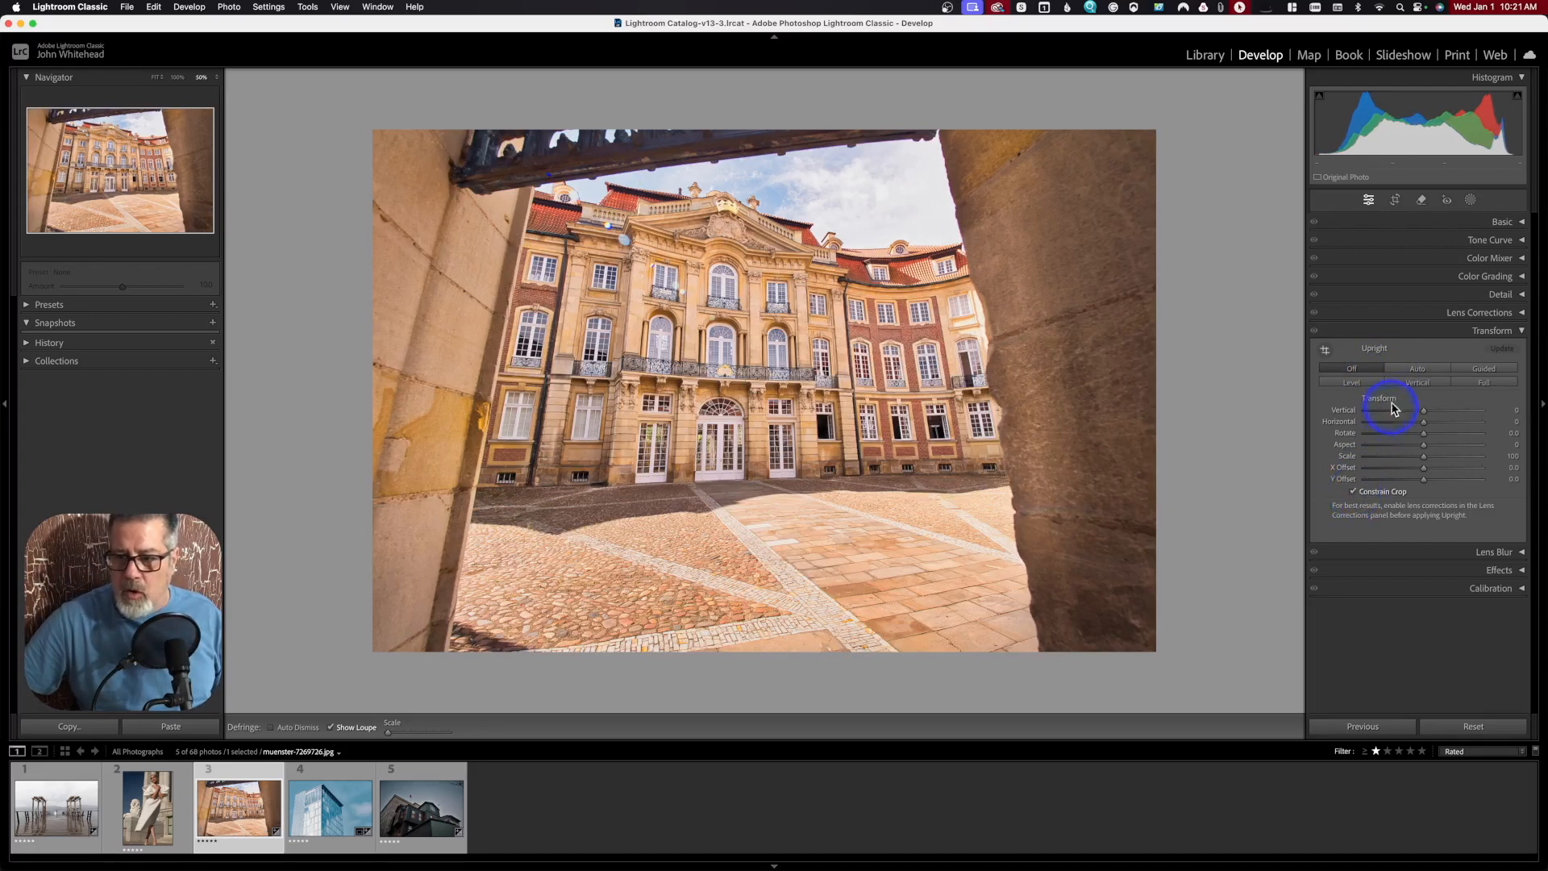
pyautogui.click(1421, 369)
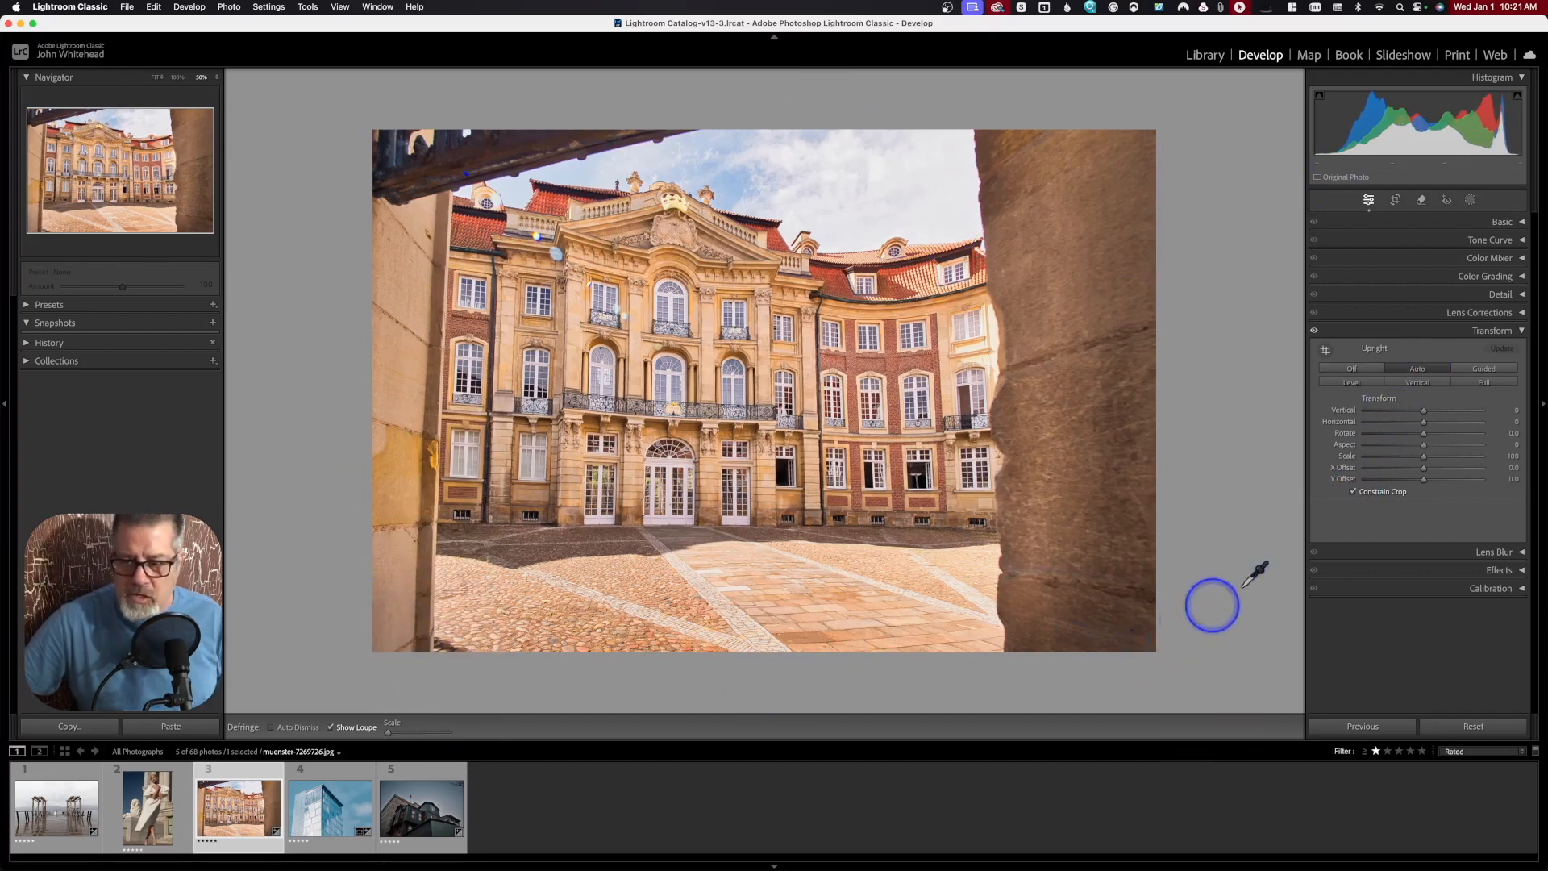
pyautogui.click(1401, 382)
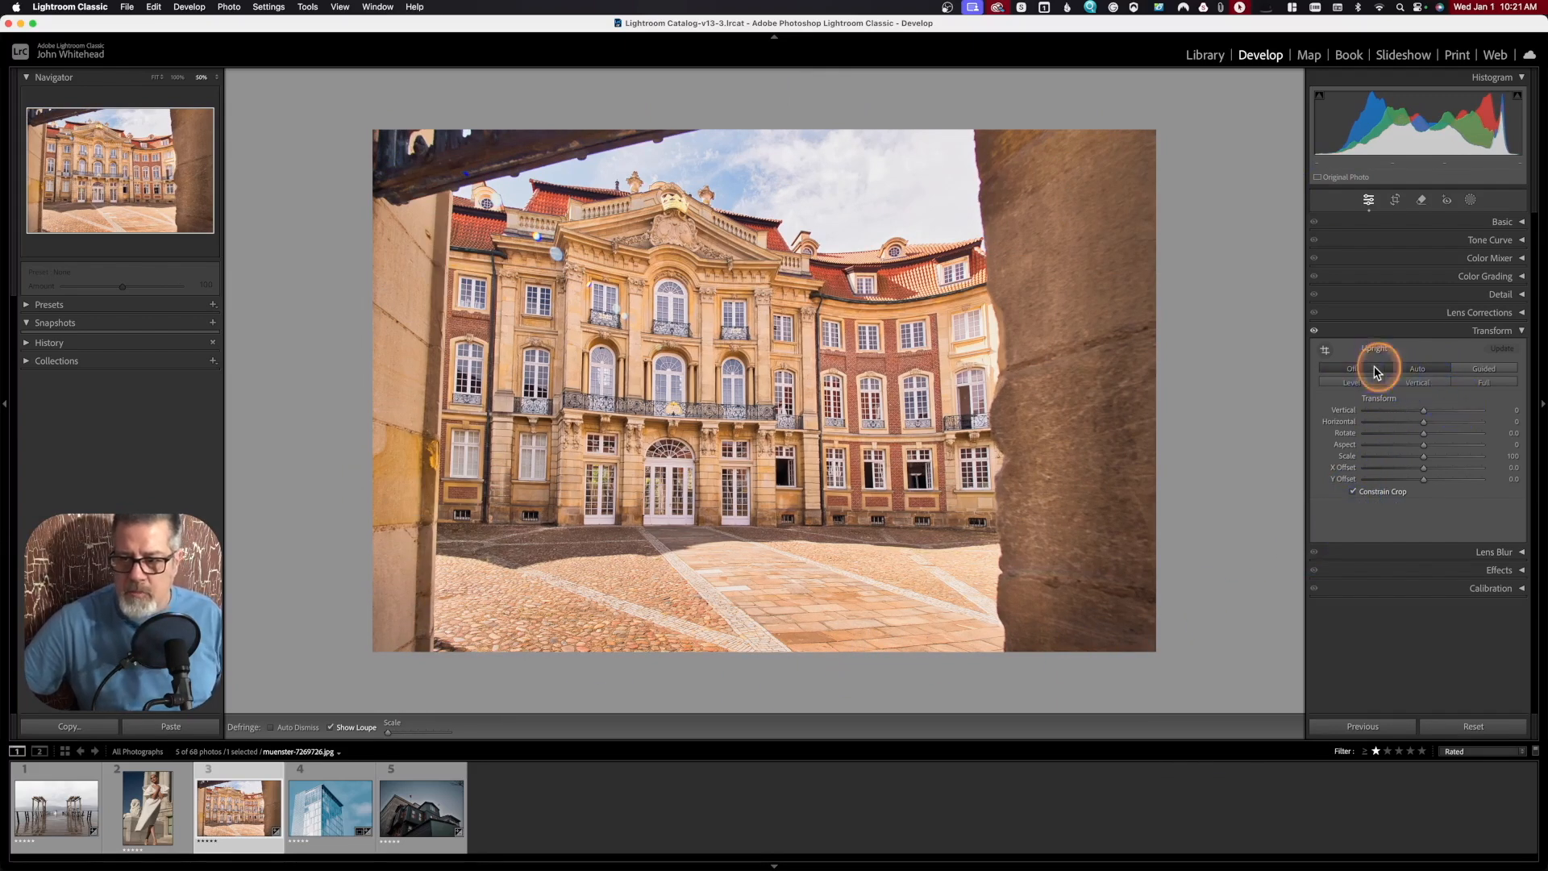
# Try Guided Upright on the palace photo with vertical guides along both archway walls, and turn Upright back off
pyautogui.click(1484, 370)
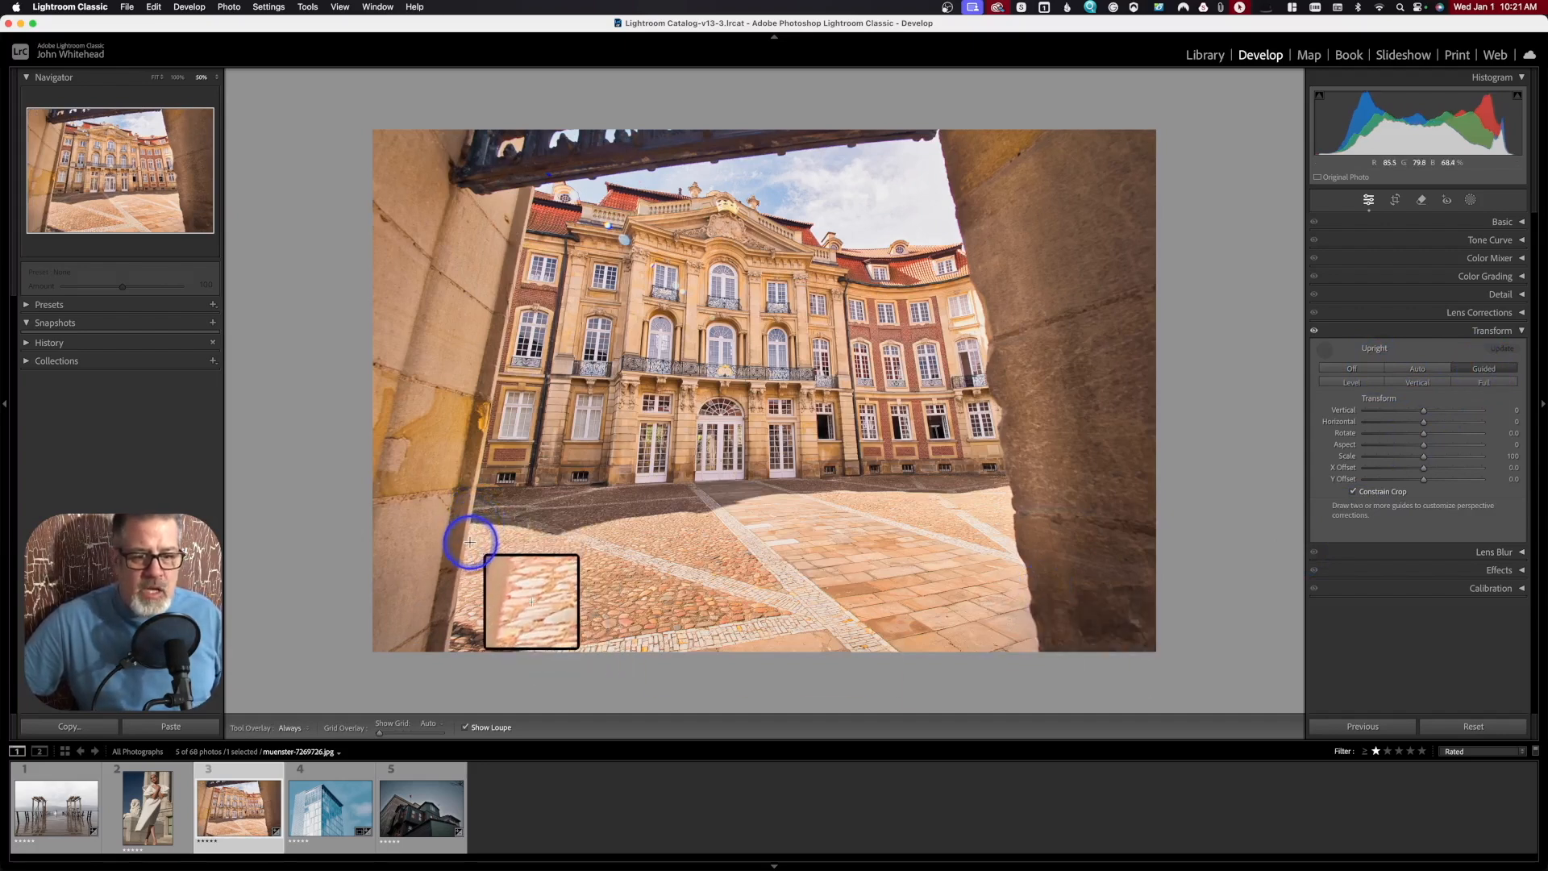
pyautogui.moveTo(468, 546)
pyautogui.mouseDown()
pyautogui.moveTo(472, 462)
pyautogui.moveTo(487, 456)
pyautogui.mouseUp()
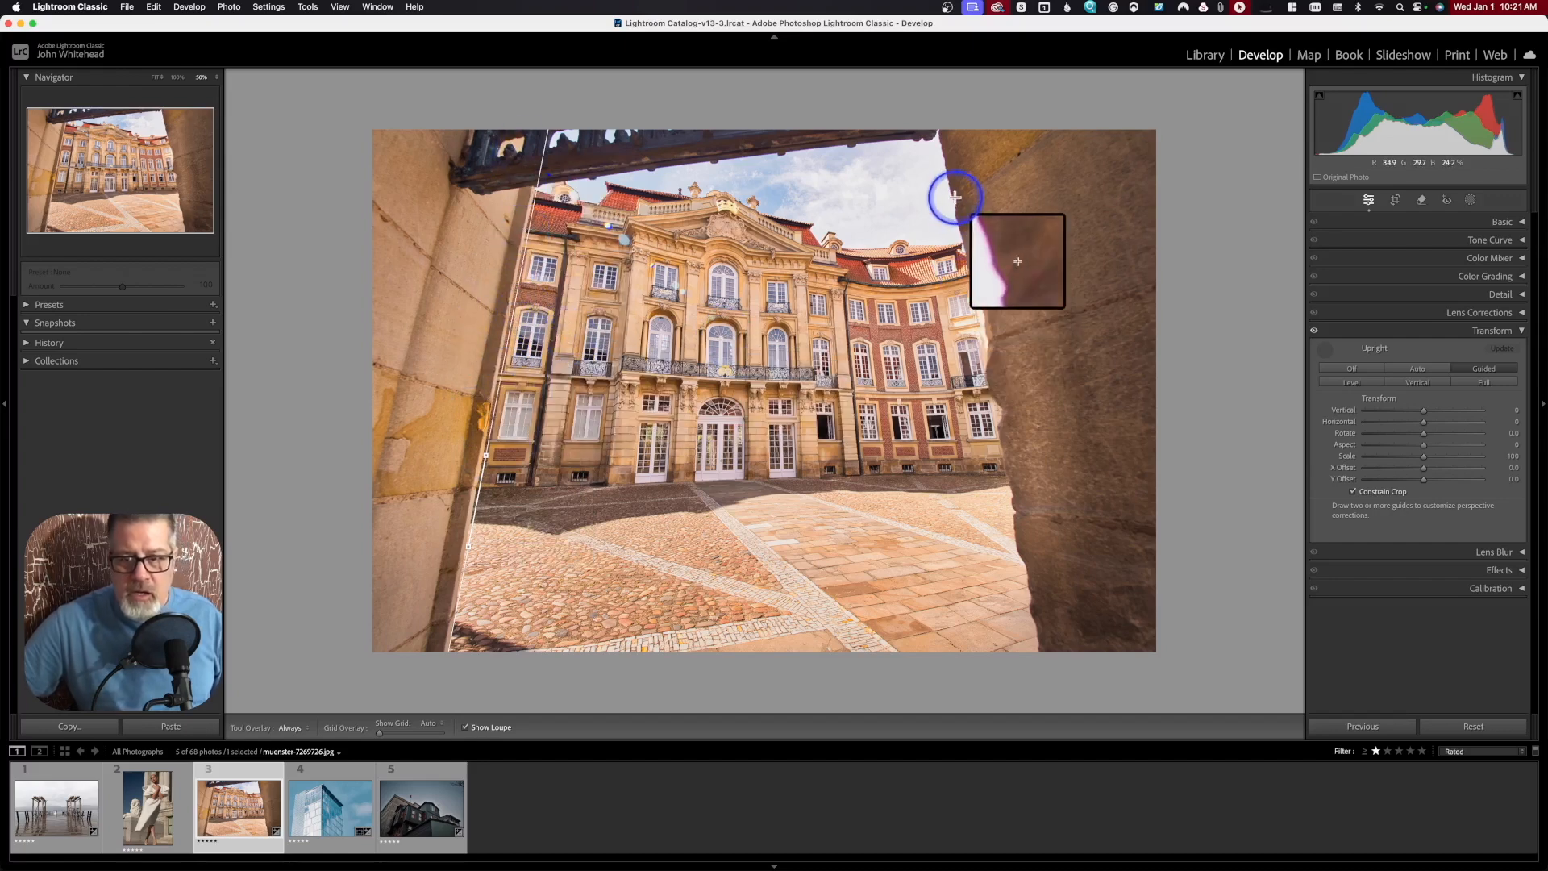
pyautogui.moveTo(950, 186); pyautogui.dragTo(992, 390)
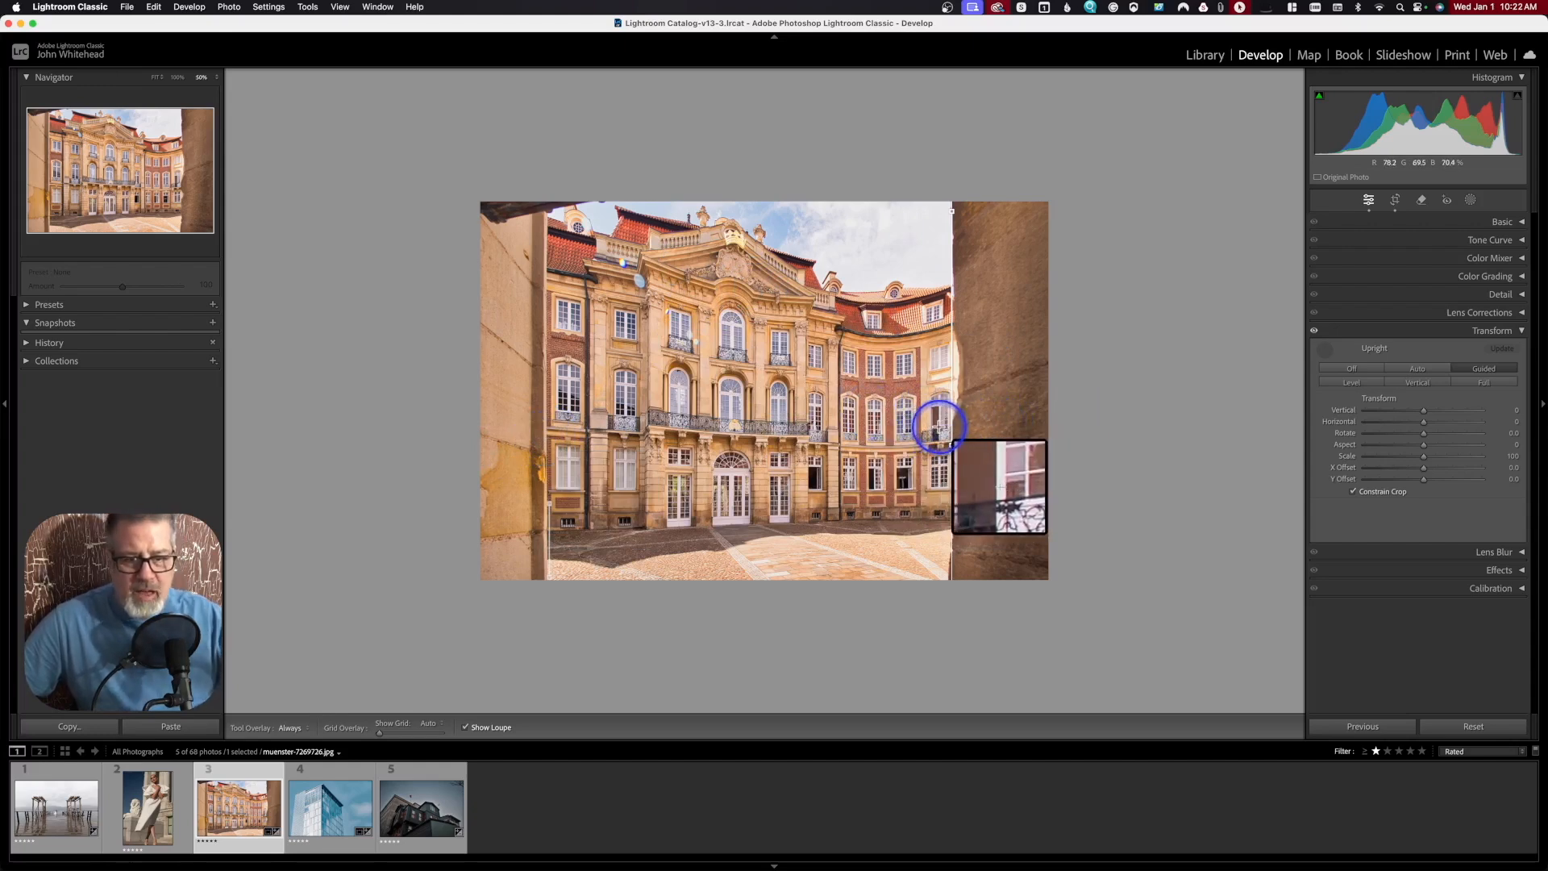
pyautogui.click(1353, 368)
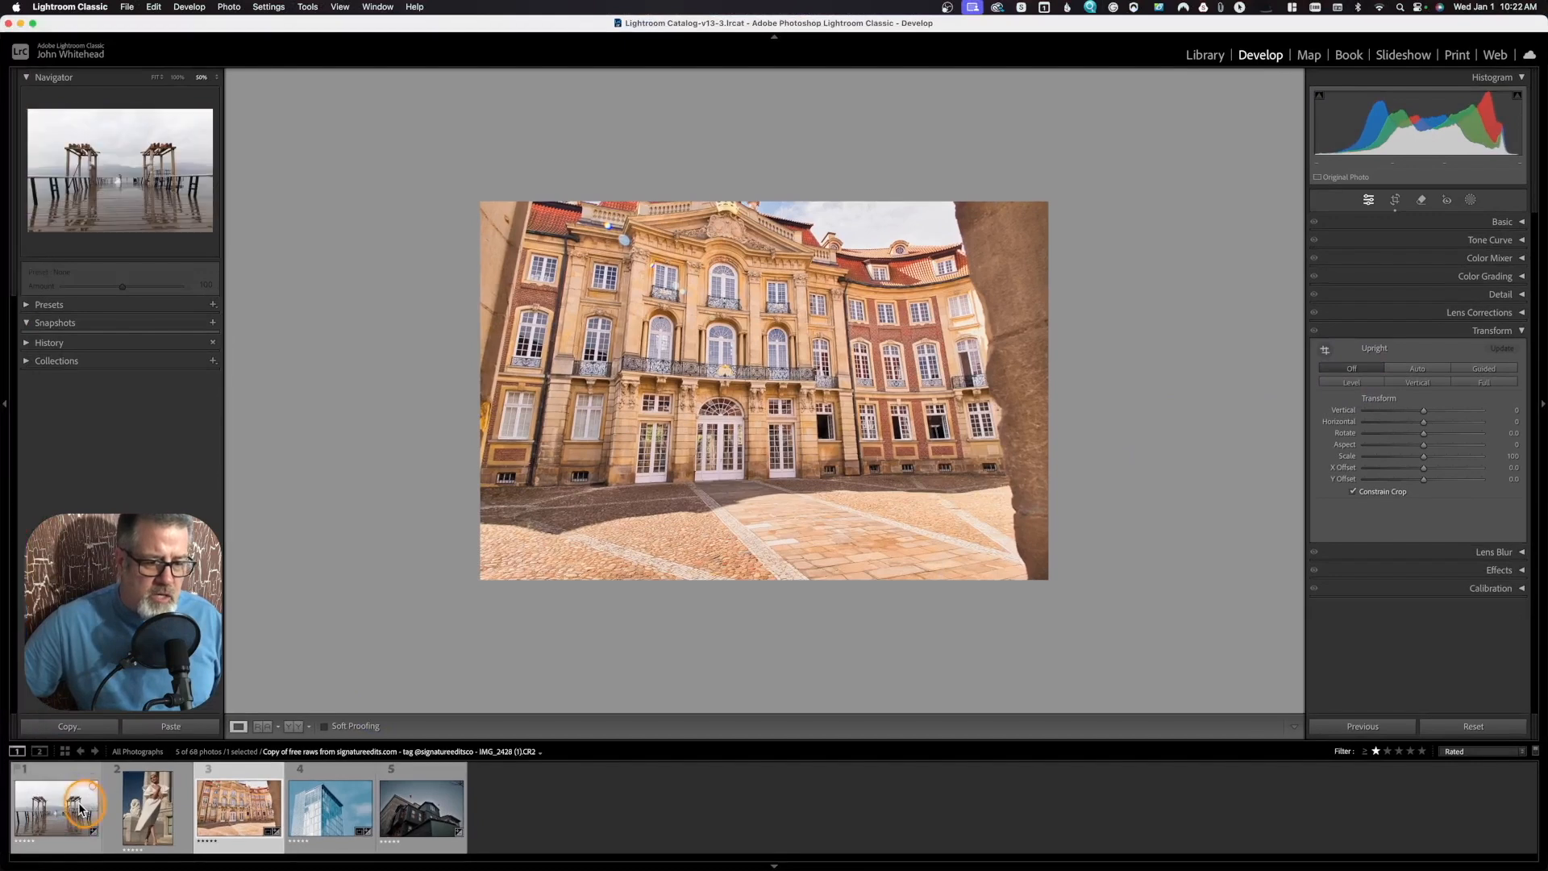
# Open the pier photo and apply the Level Upright correction
pyautogui.click(121, 776)
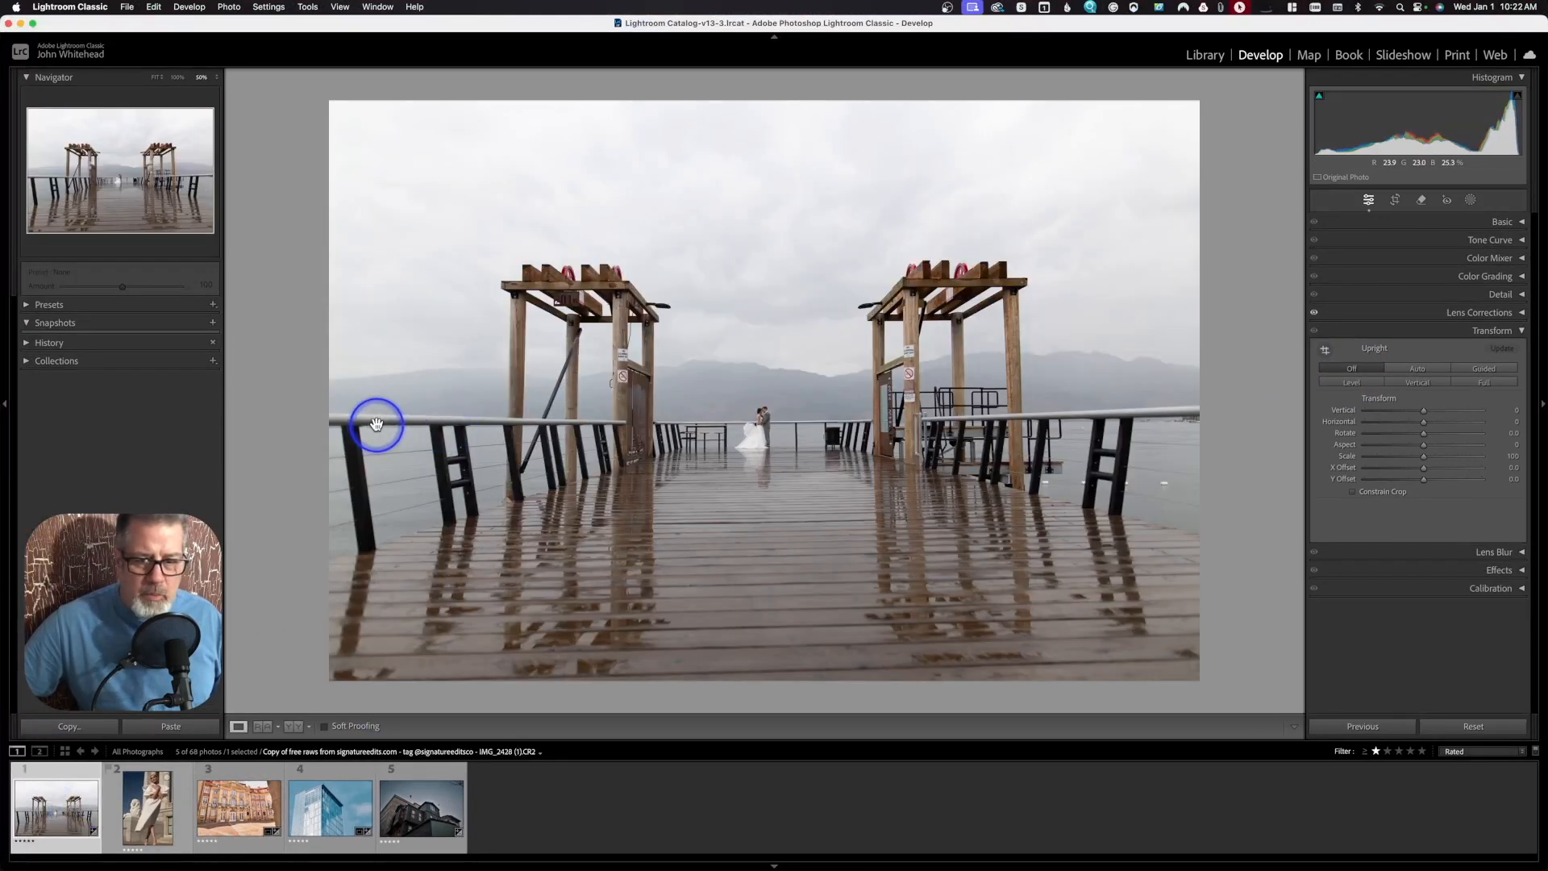
pyautogui.click(1358, 384)
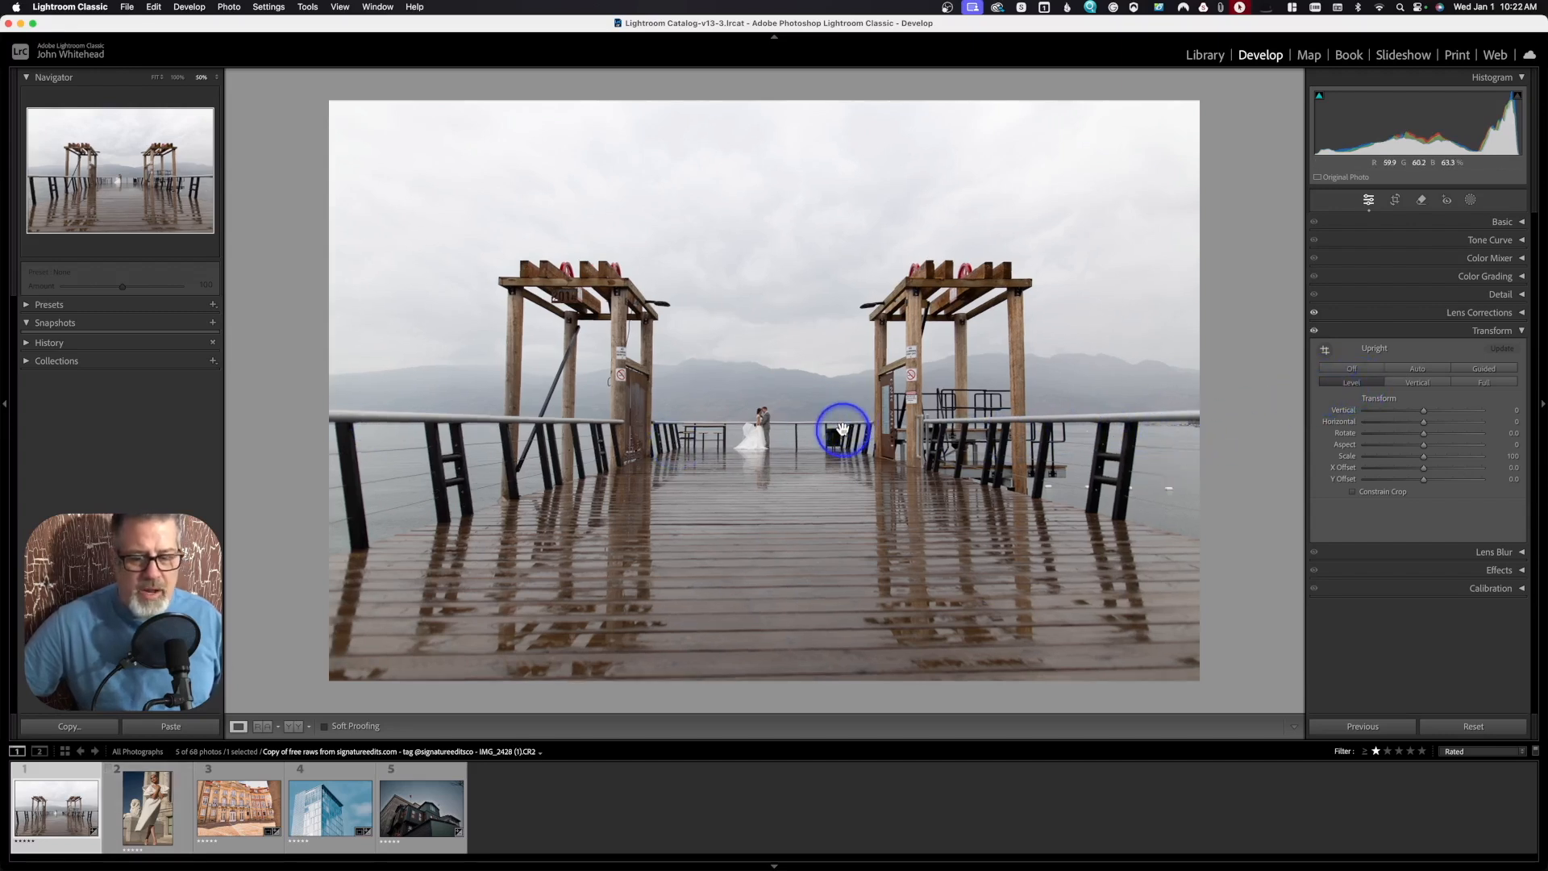
# Open the palace photo, apply the Vertical Upright correction, and constrain the crop to remove the blank corners
pyautogui.click(246, 802)
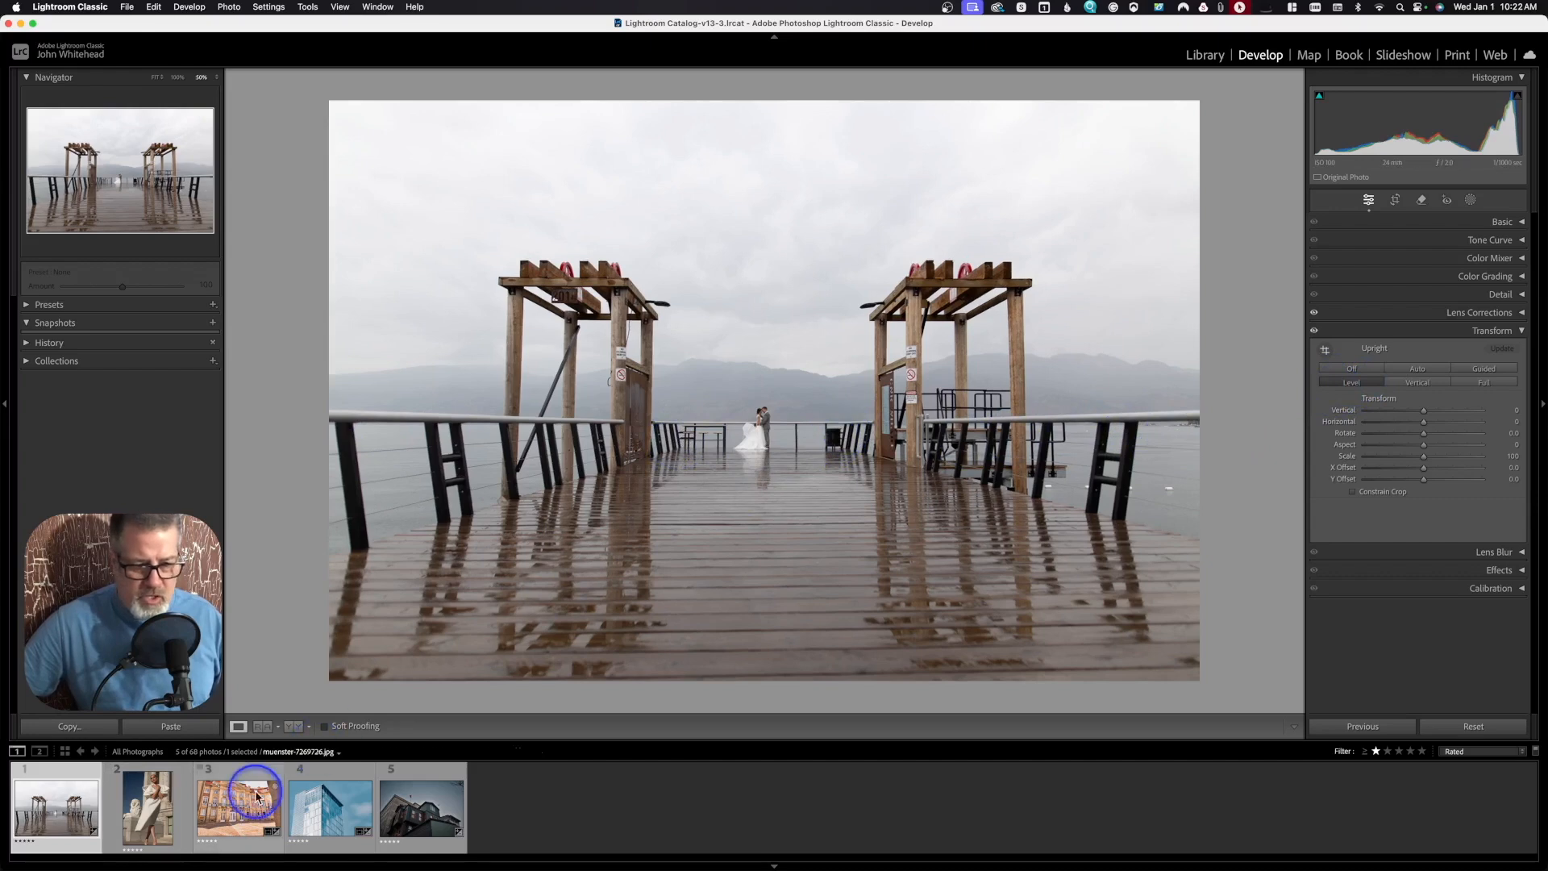
pyautogui.click(1424, 388)
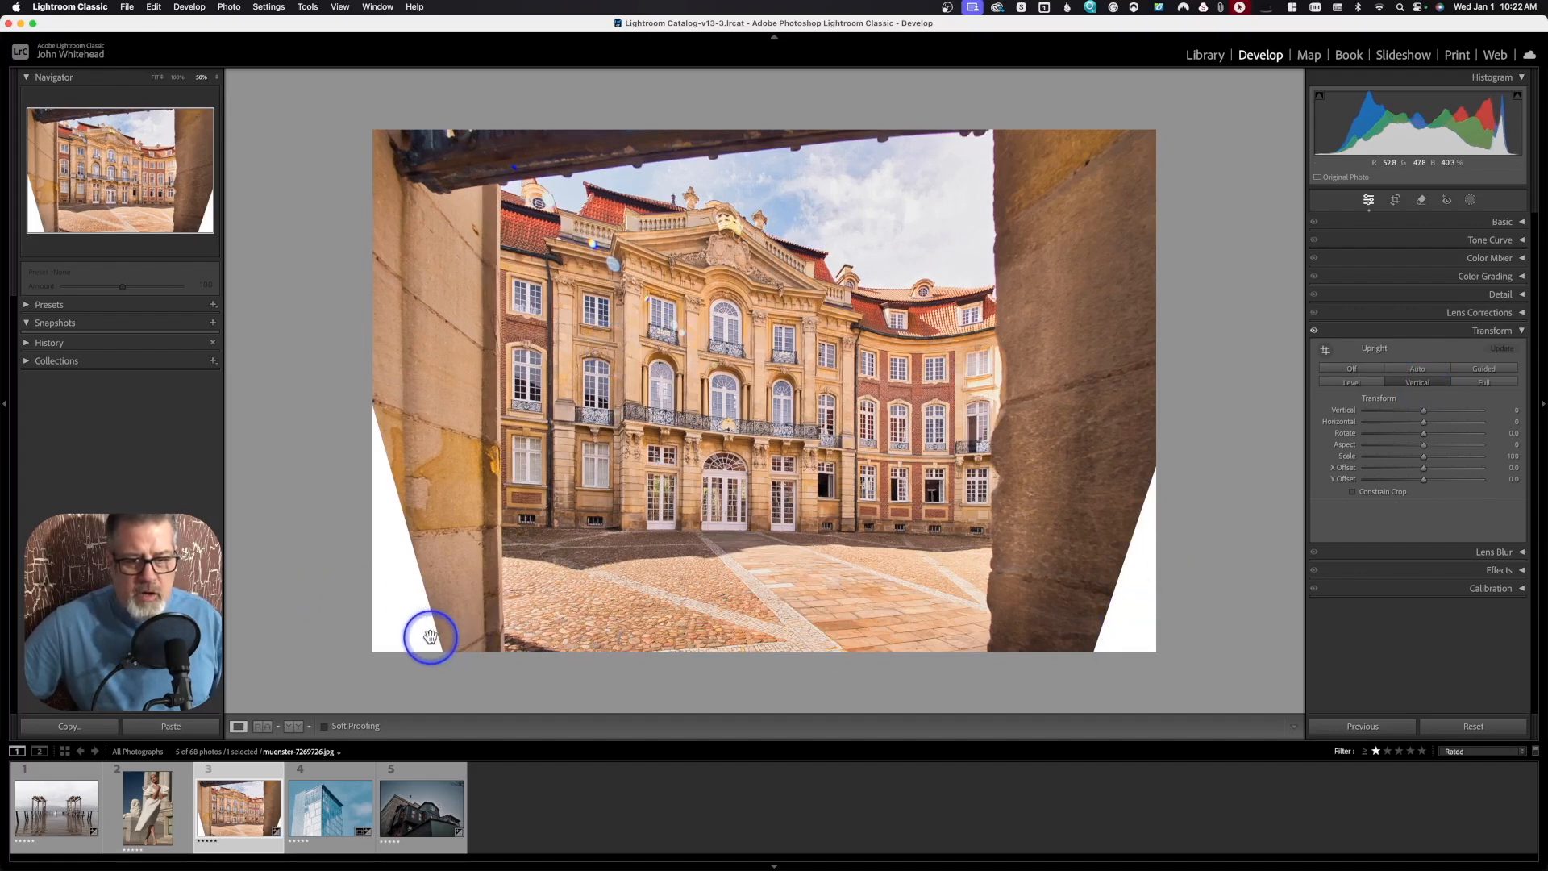
pyautogui.click(1355, 493)
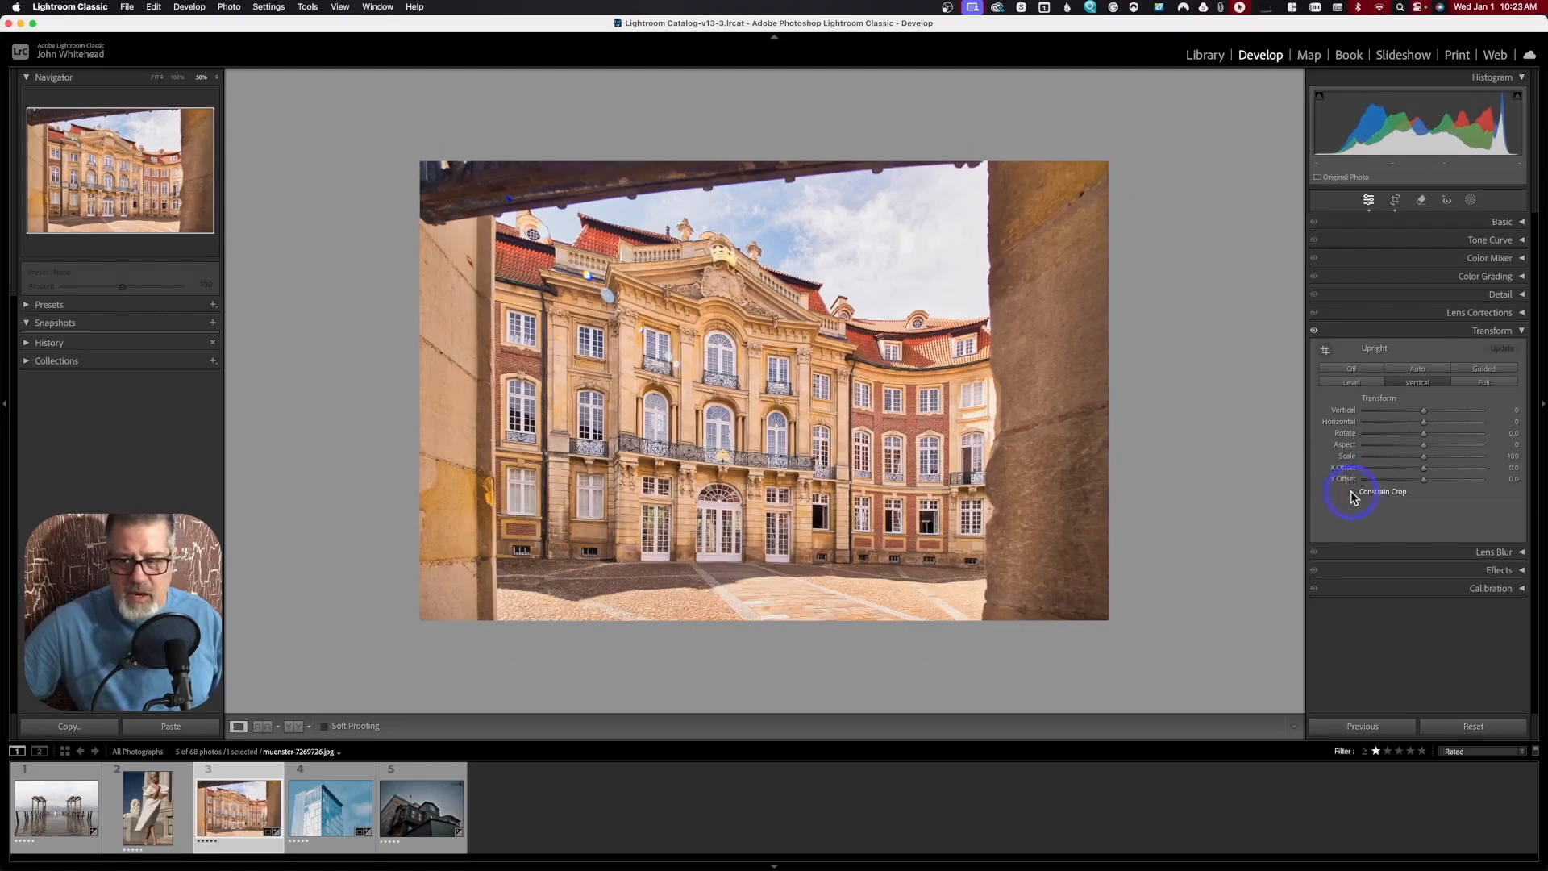
# Apply the Full Upright correction to the palace photo
pyautogui.click(1485, 384)
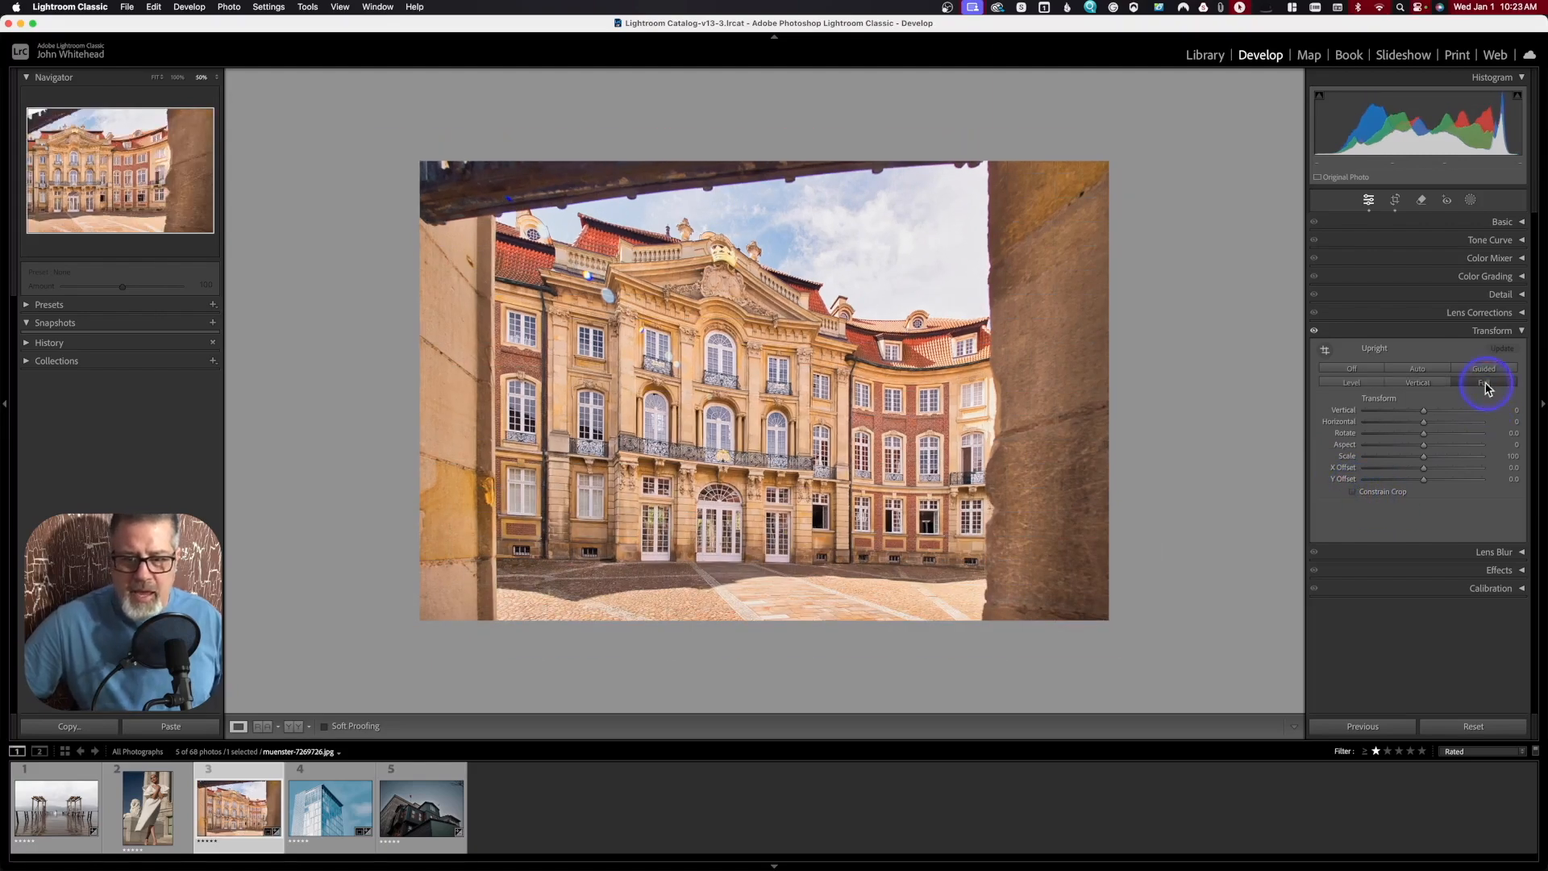
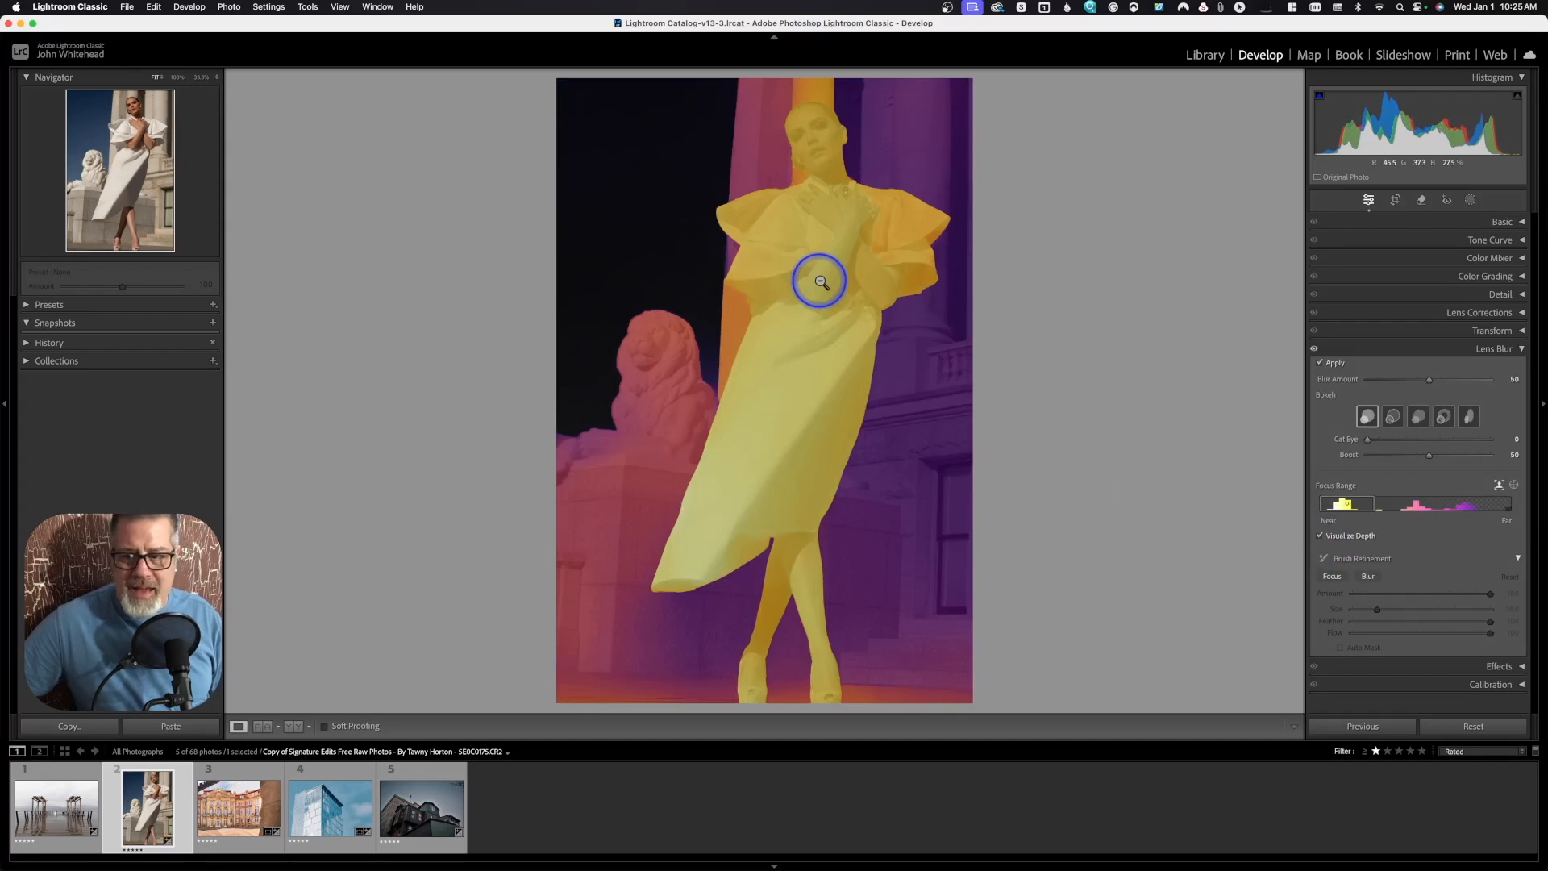
# Try setting the Lens Blur focus point on the sky beside the woman, and return to Subject Focus
pyautogui.click(1513, 485)
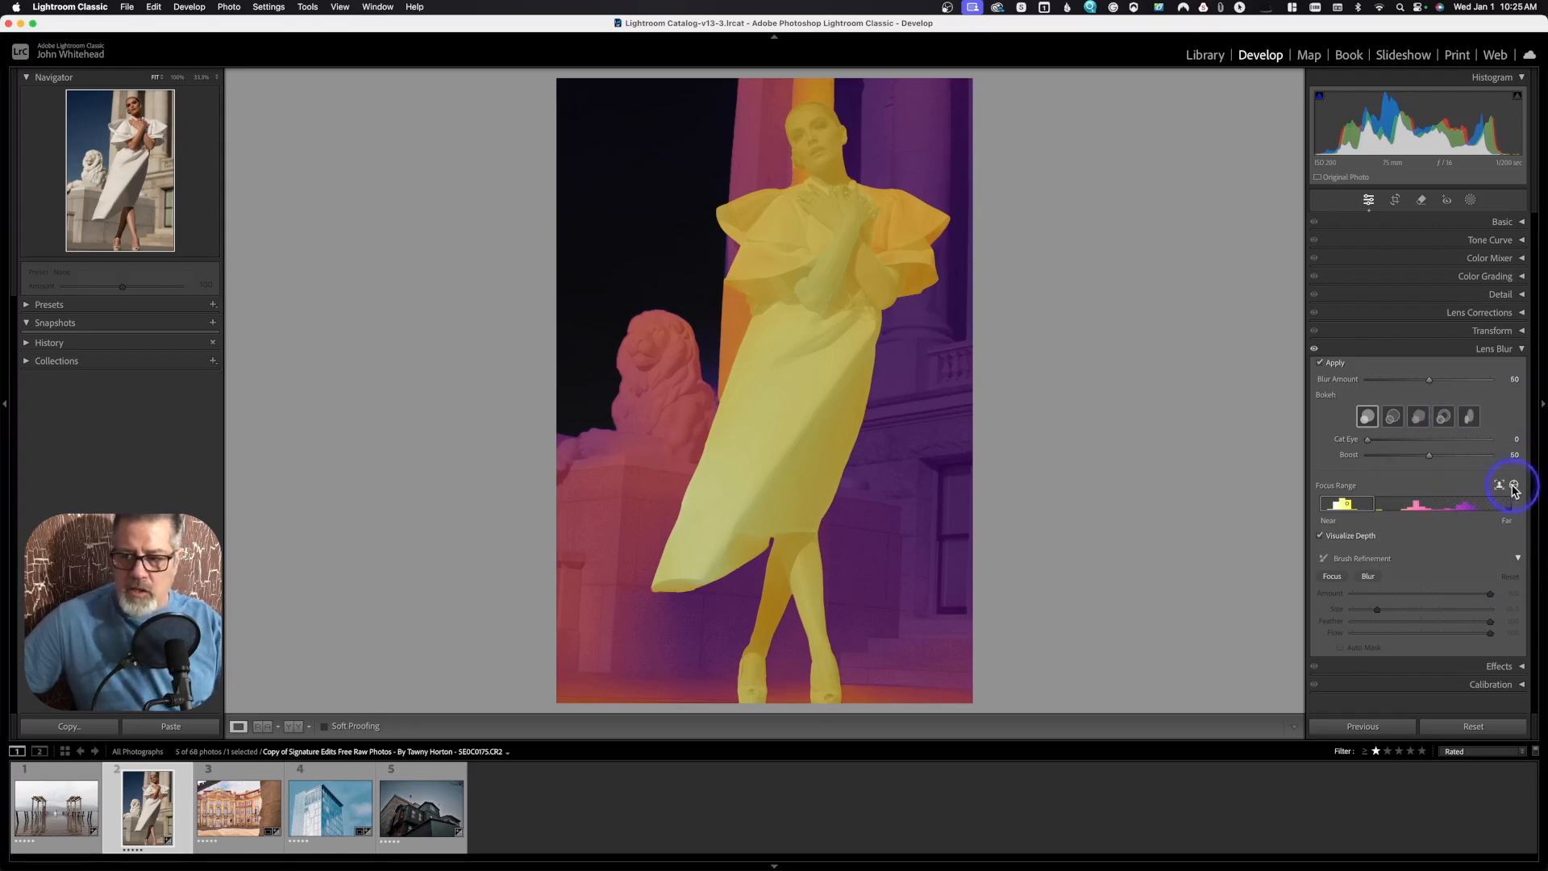
pyautogui.click(592, 209)
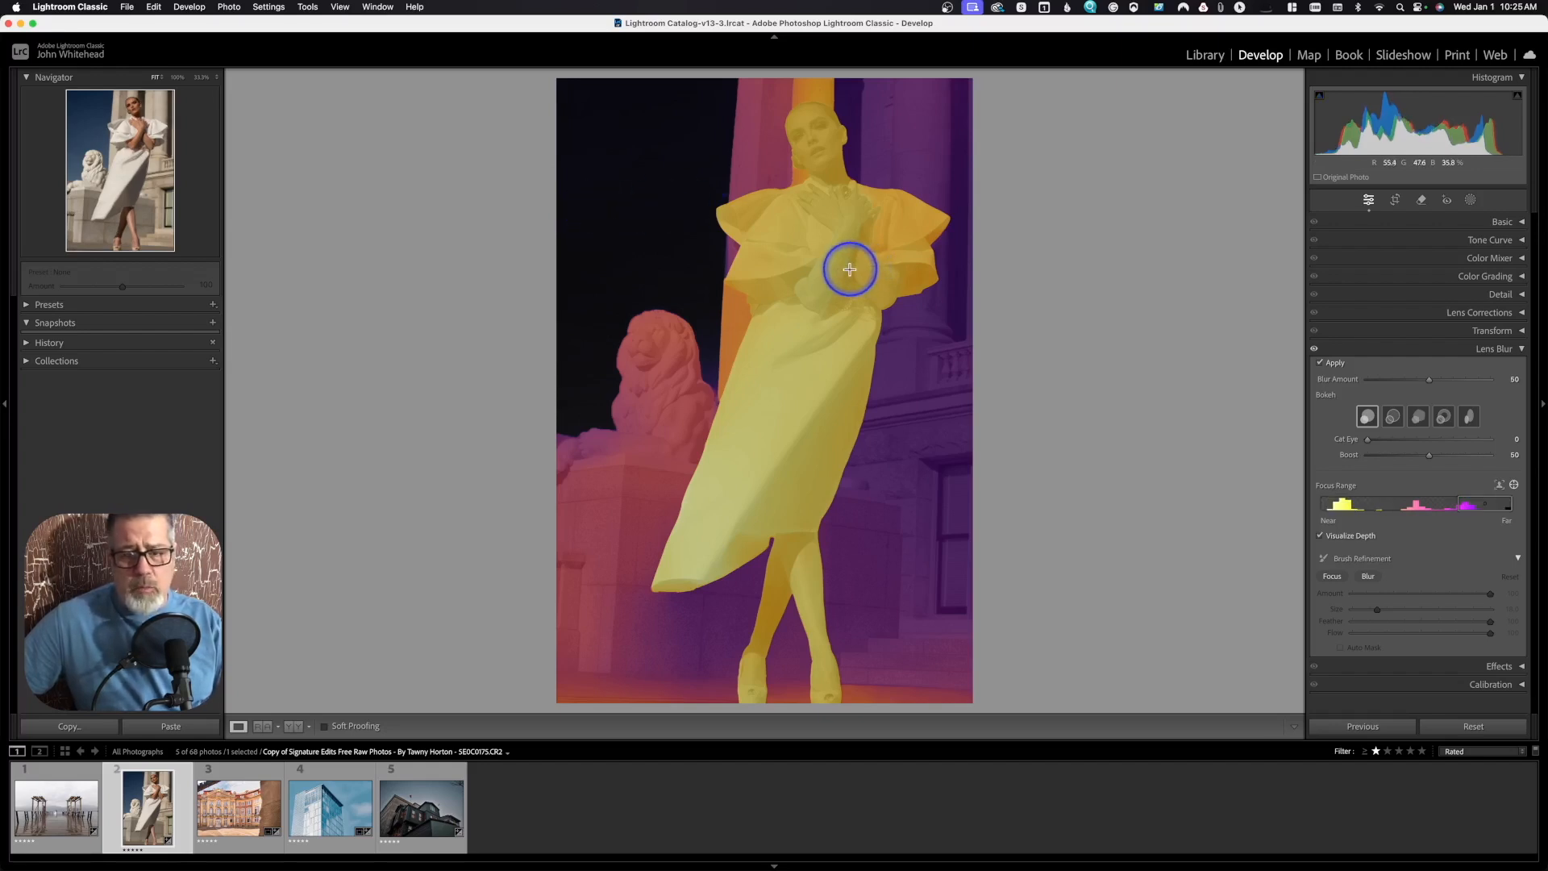
pyautogui.click(1498, 487)
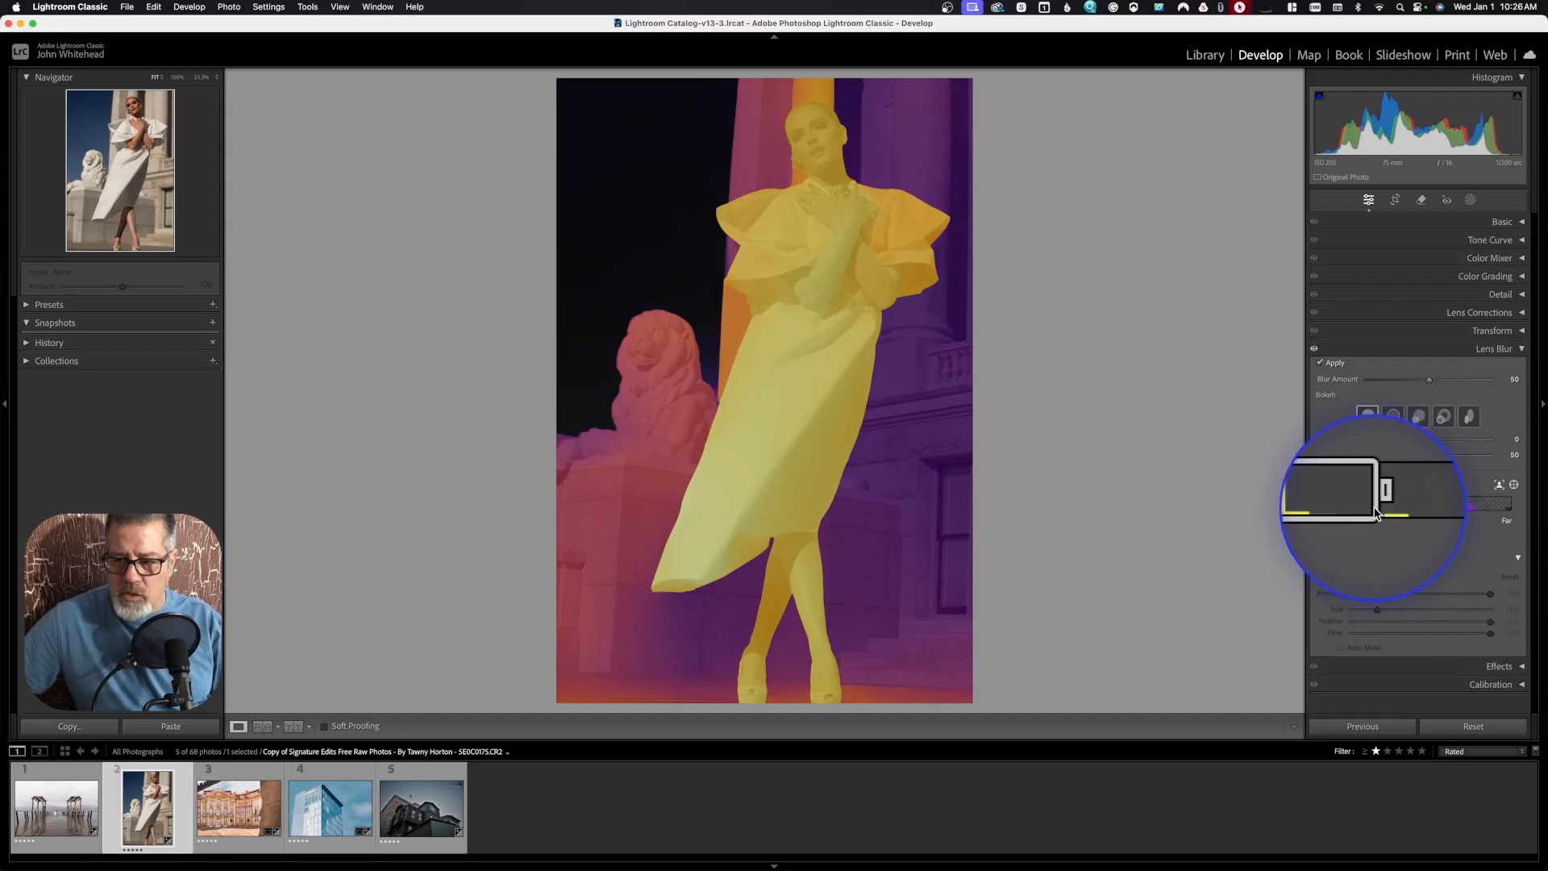
# Try narrowing the Lens Blur focus range at the near end and shifting it to the middle-distance depths
pyautogui.moveTo(1379, 509); pyautogui.dragTo(1327, 513)
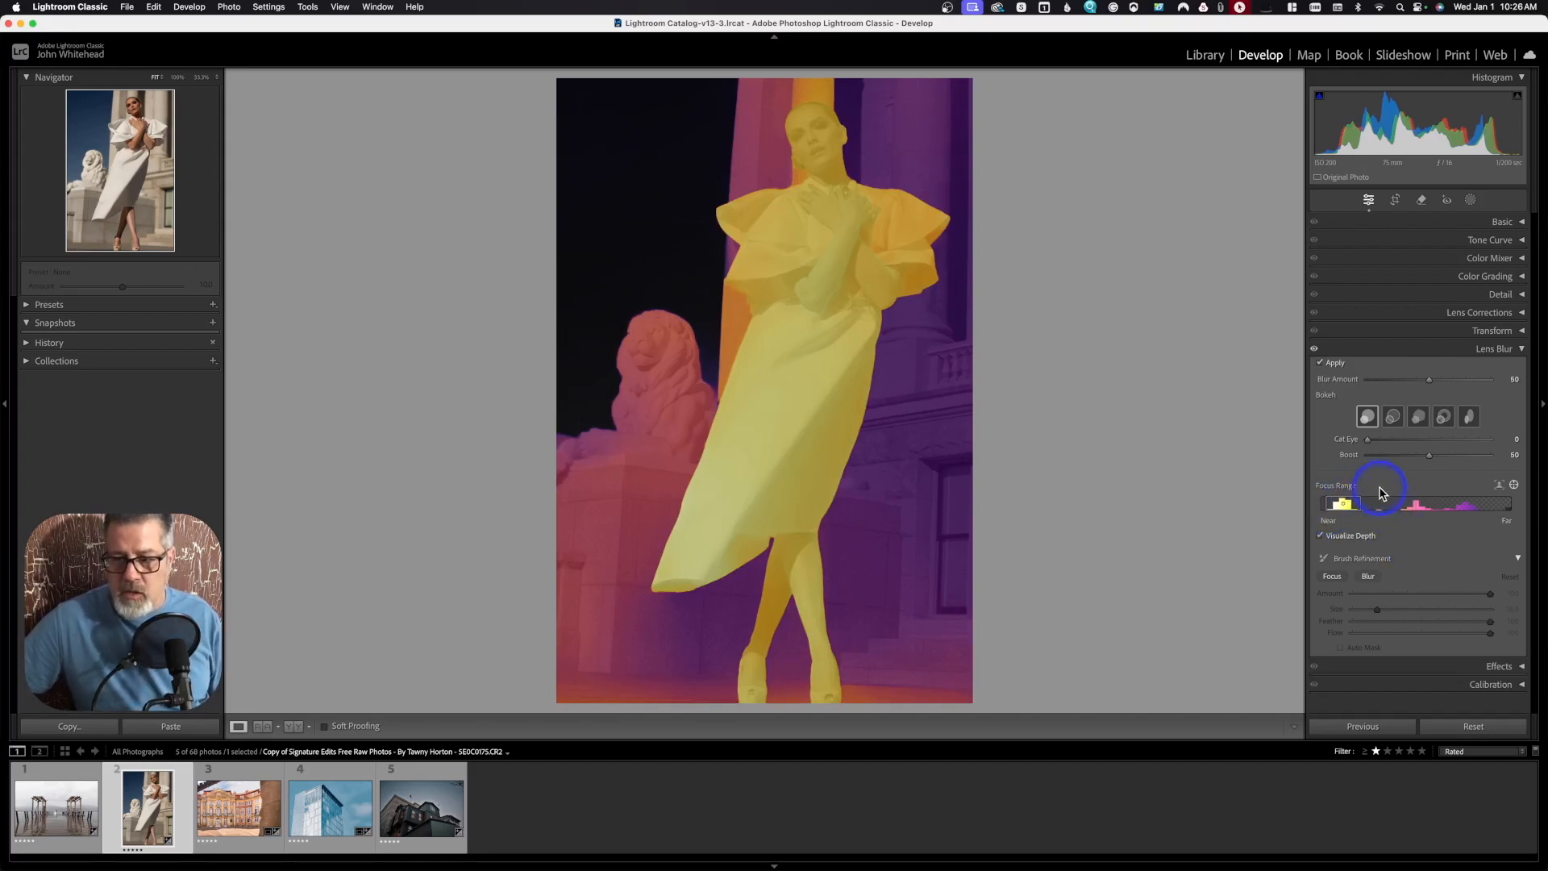
pyautogui.moveTo(1344, 508); pyautogui.dragTo(1411, 506)
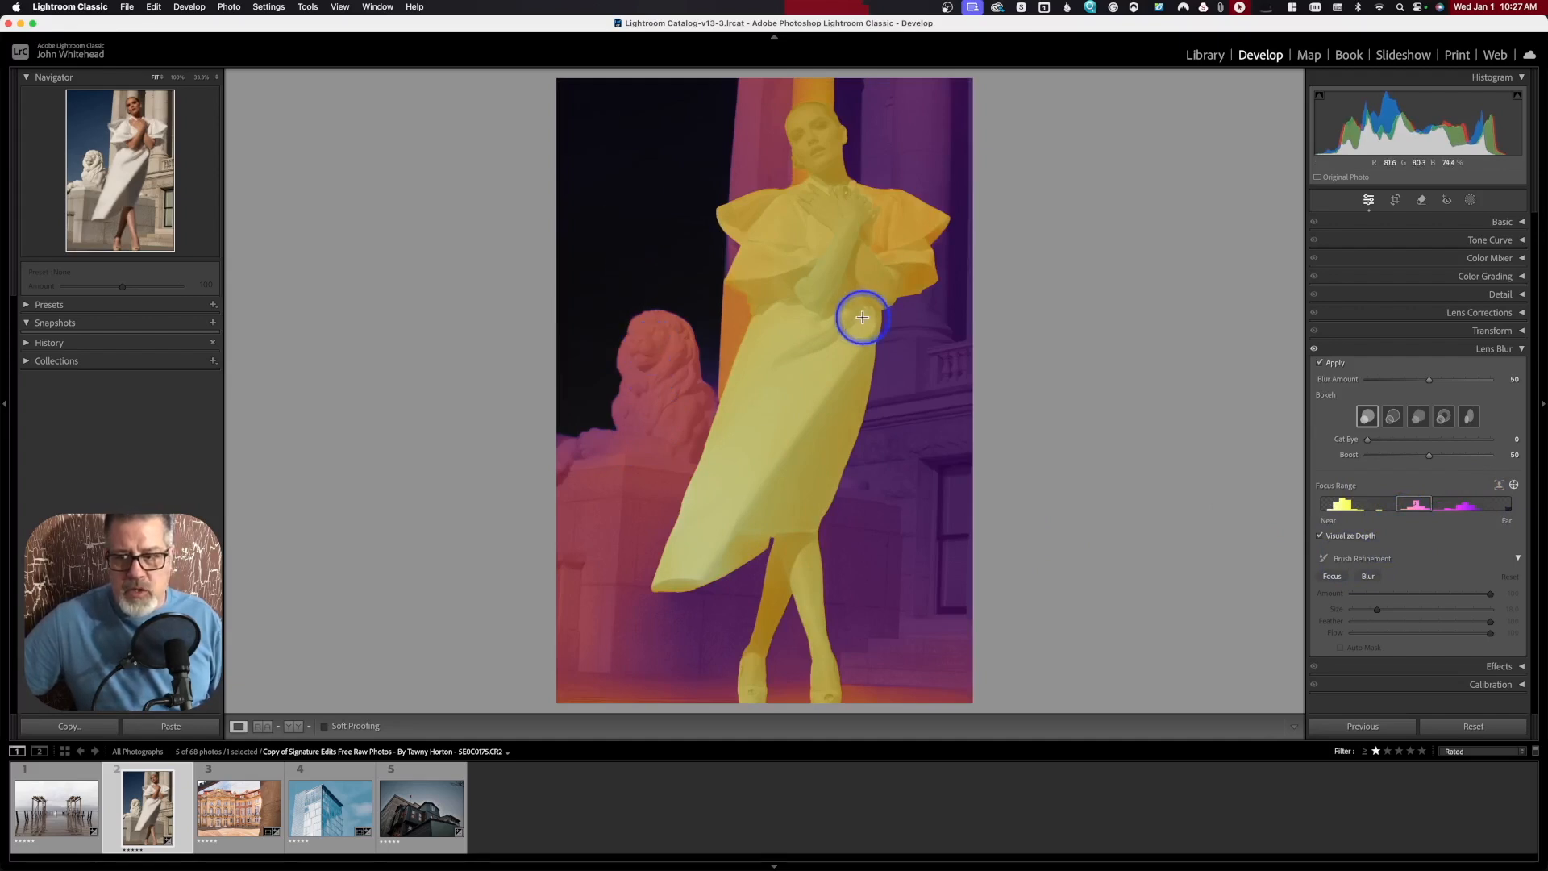
# Turn off Visualize Depth and return the Lens Blur focus range to the woman with Subject Focus
pyautogui.click(1320, 537)
pyautogui.moveTo(1423, 502); pyautogui.dragTo(1328, 507)
pyautogui.click(1498, 486)
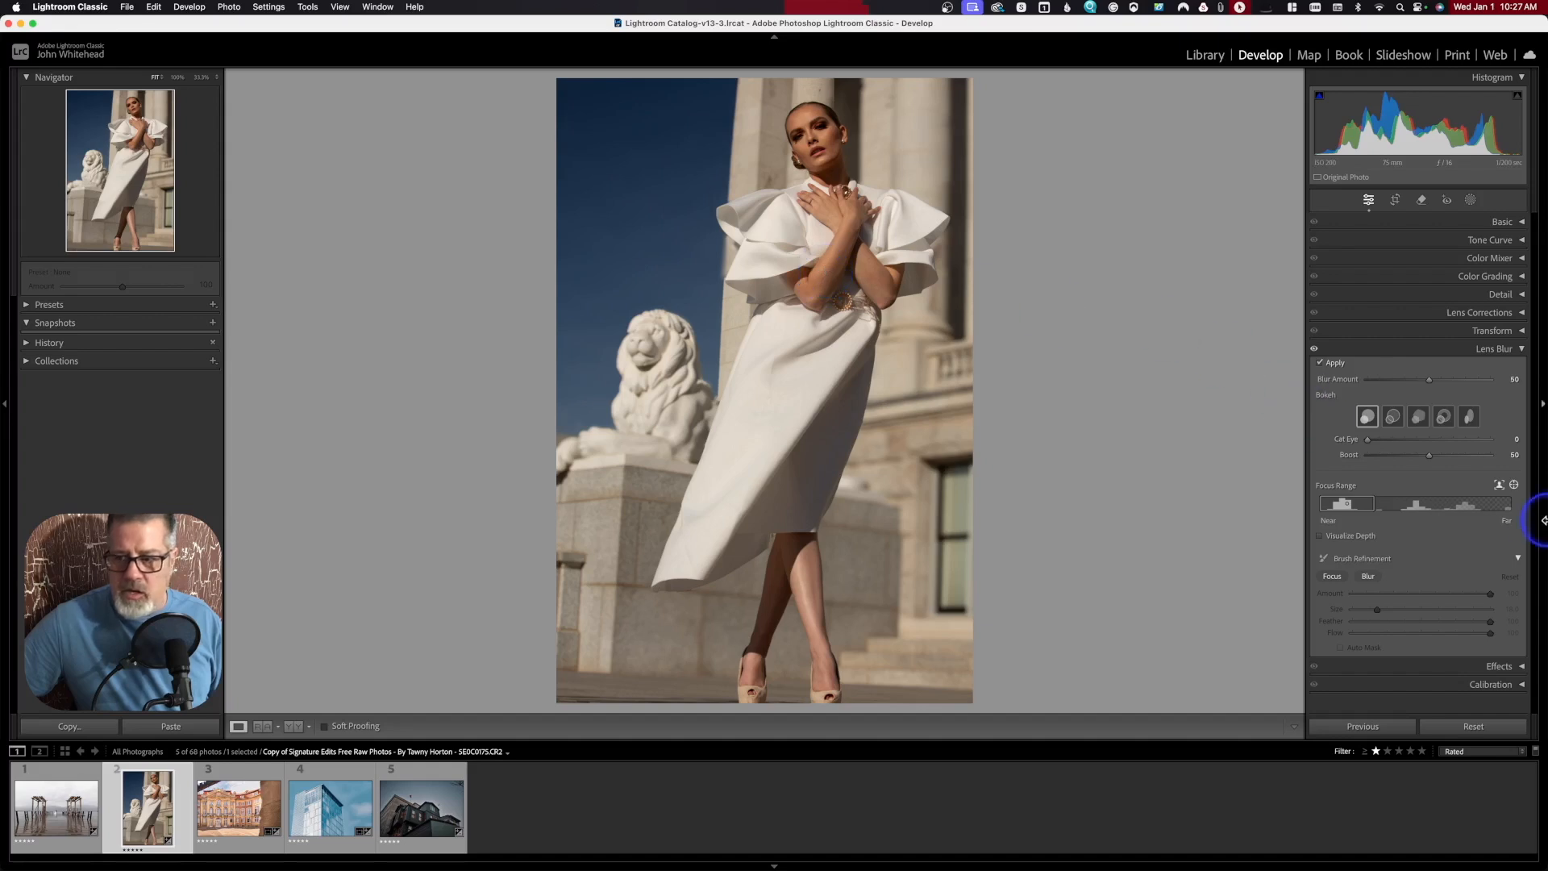
# Try setting the Lens Blur focus point on the lion statue, and return to Subject Focus
pyautogui.click(1513, 485)
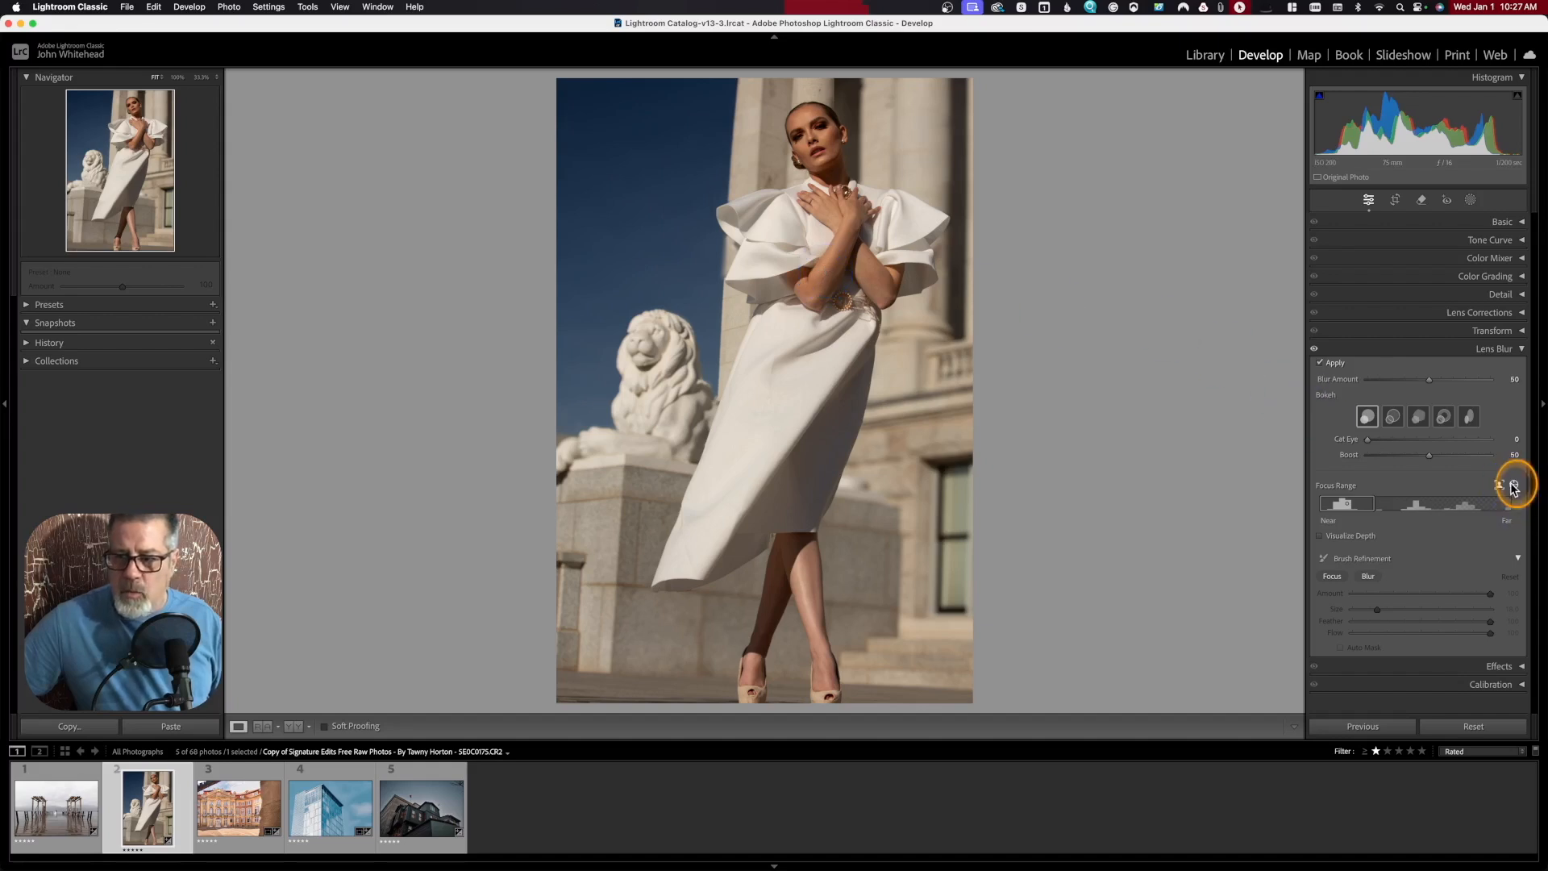
pyautogui.click(657, 372)
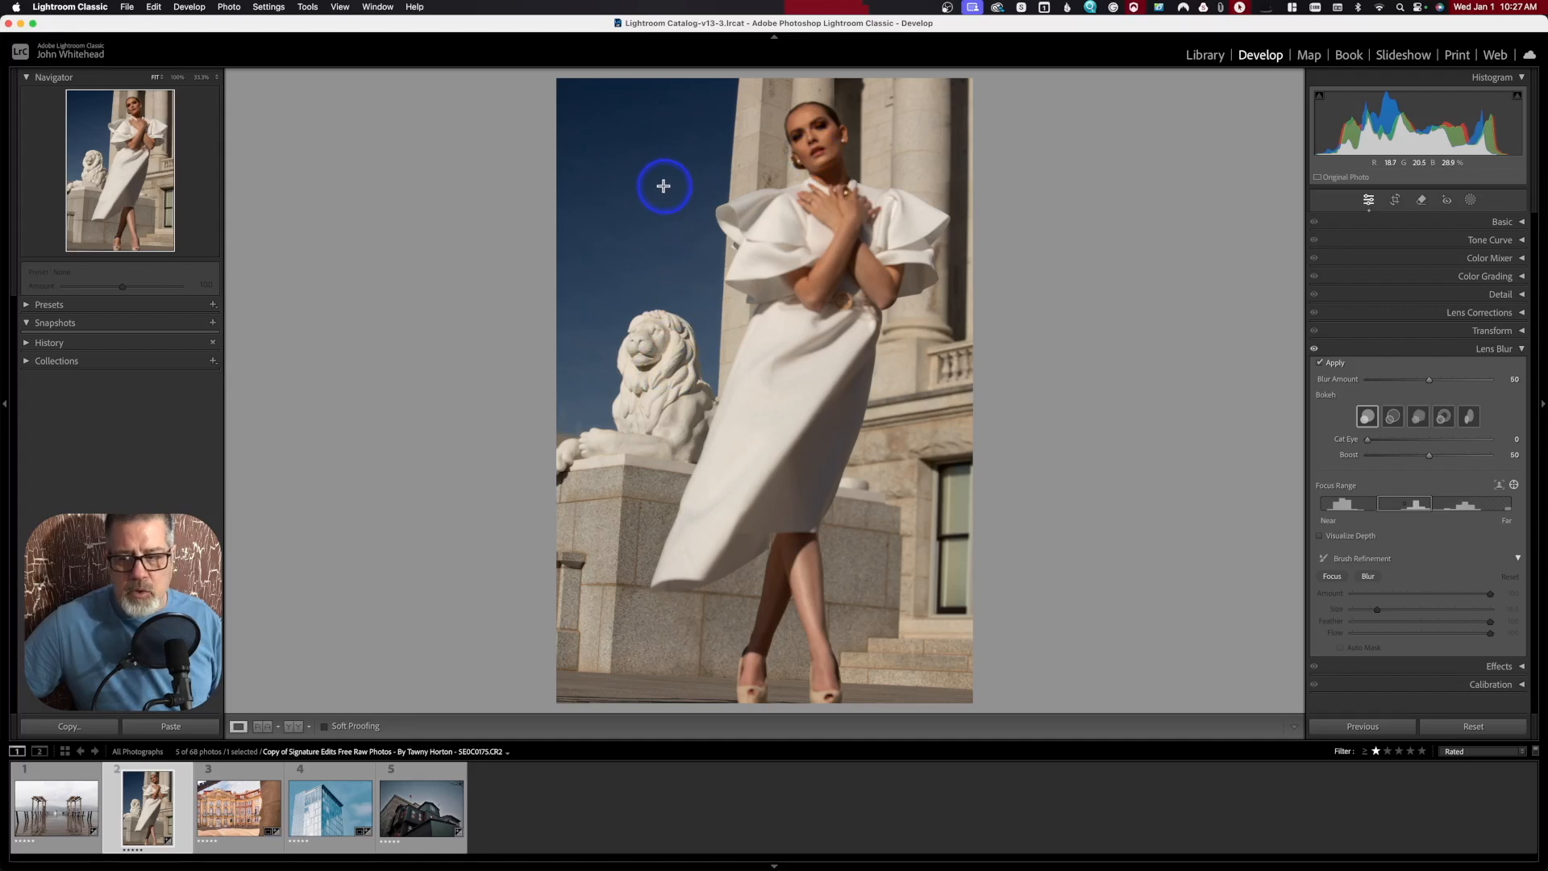
pyautogui.click(1498, 487)
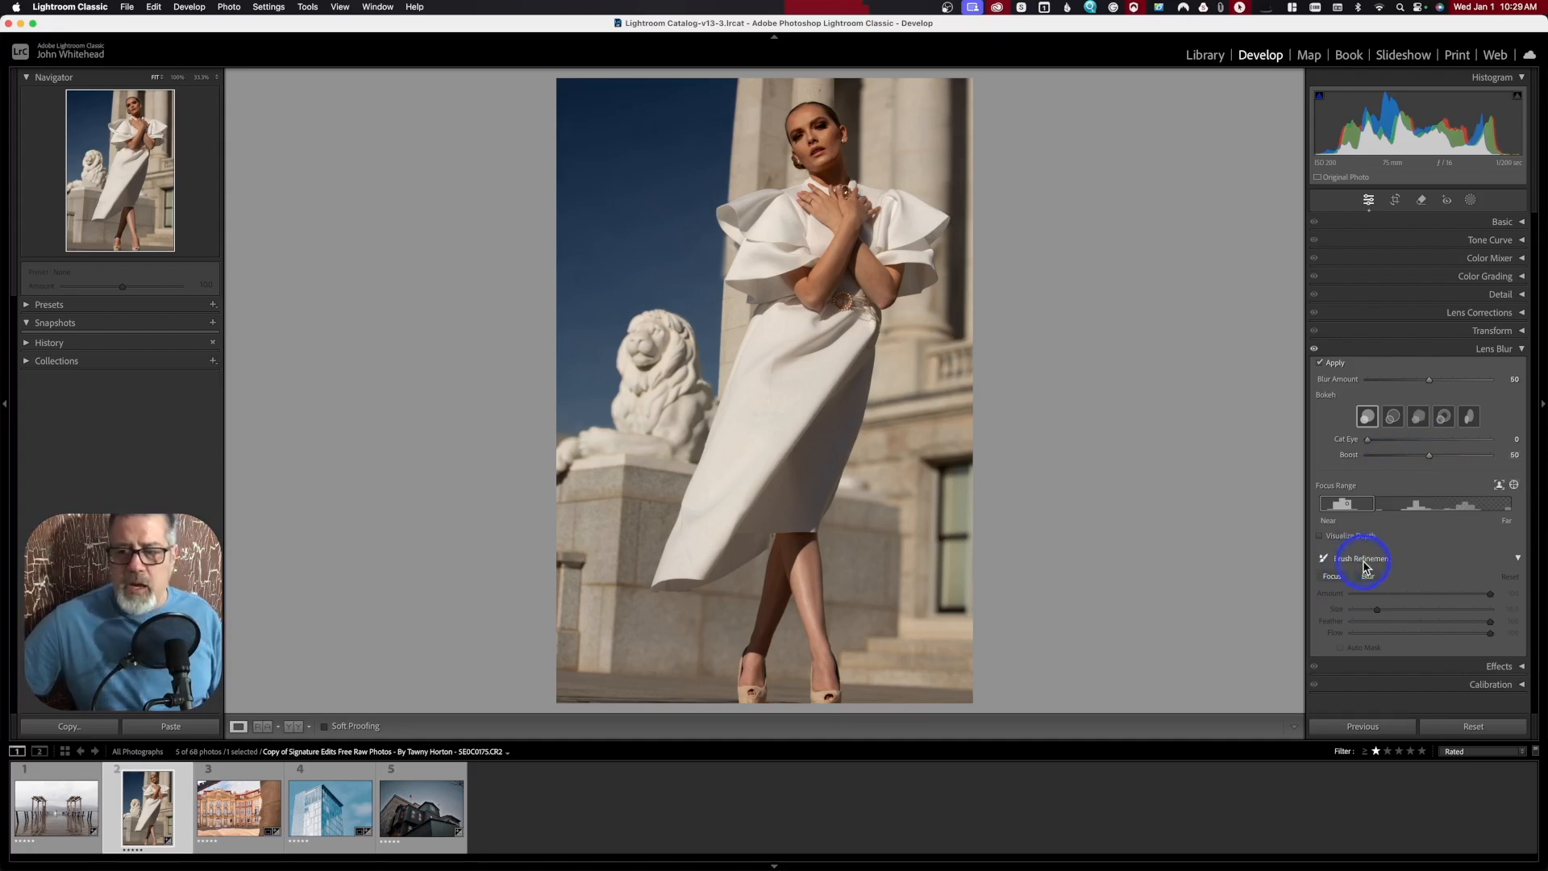
# Paint extra blur over the lion statue's head with the Lens Blur refinement brush at amount 100 and size 8
pyautogui.click(1330, 581)
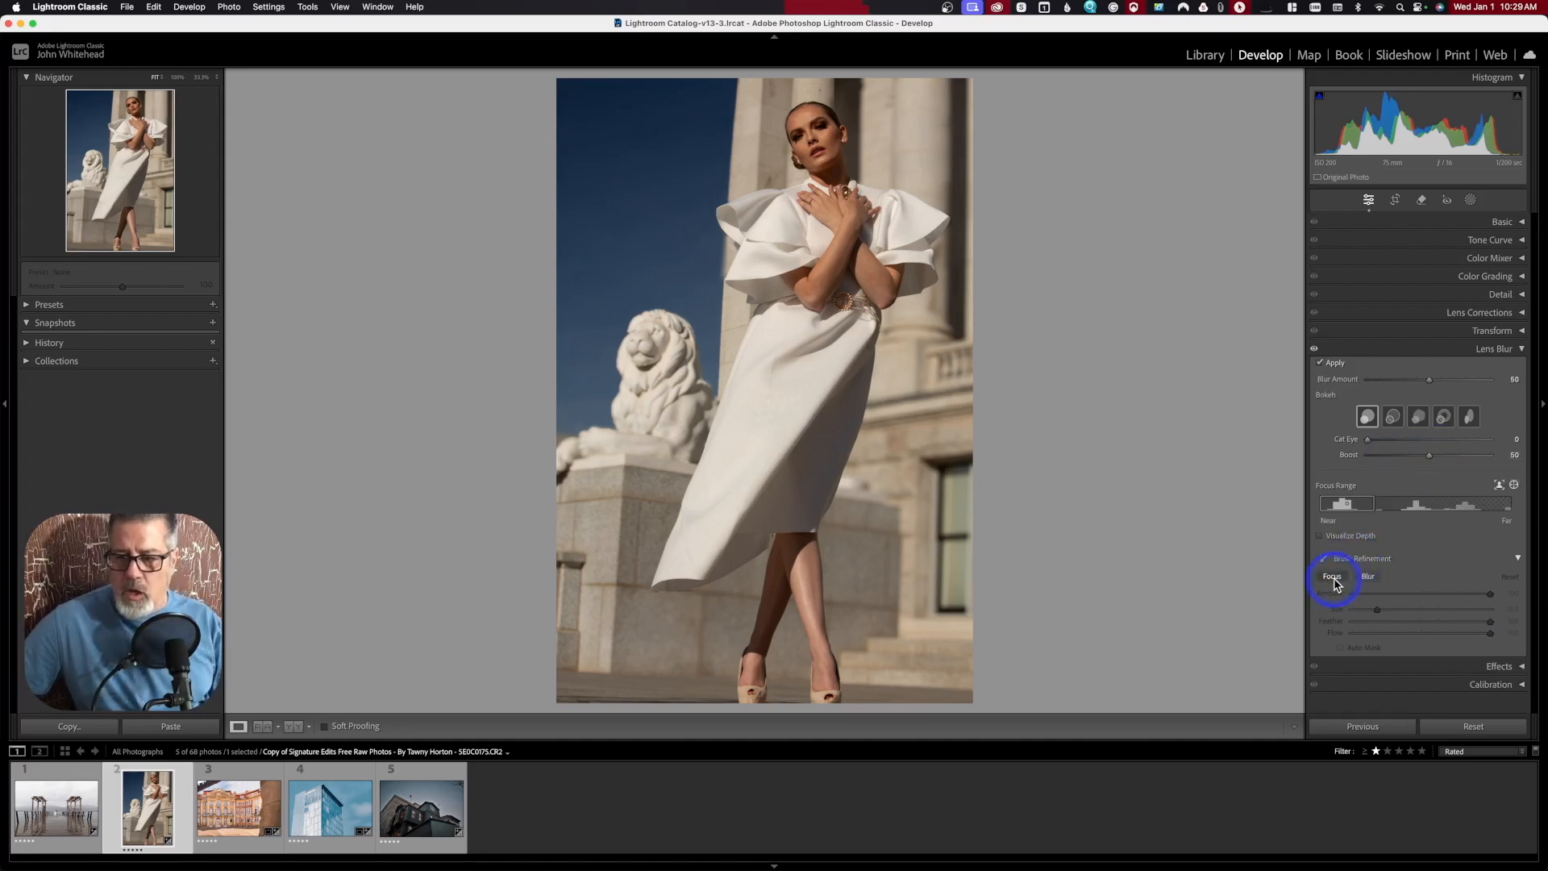
pyautogui.click(1366, 578)
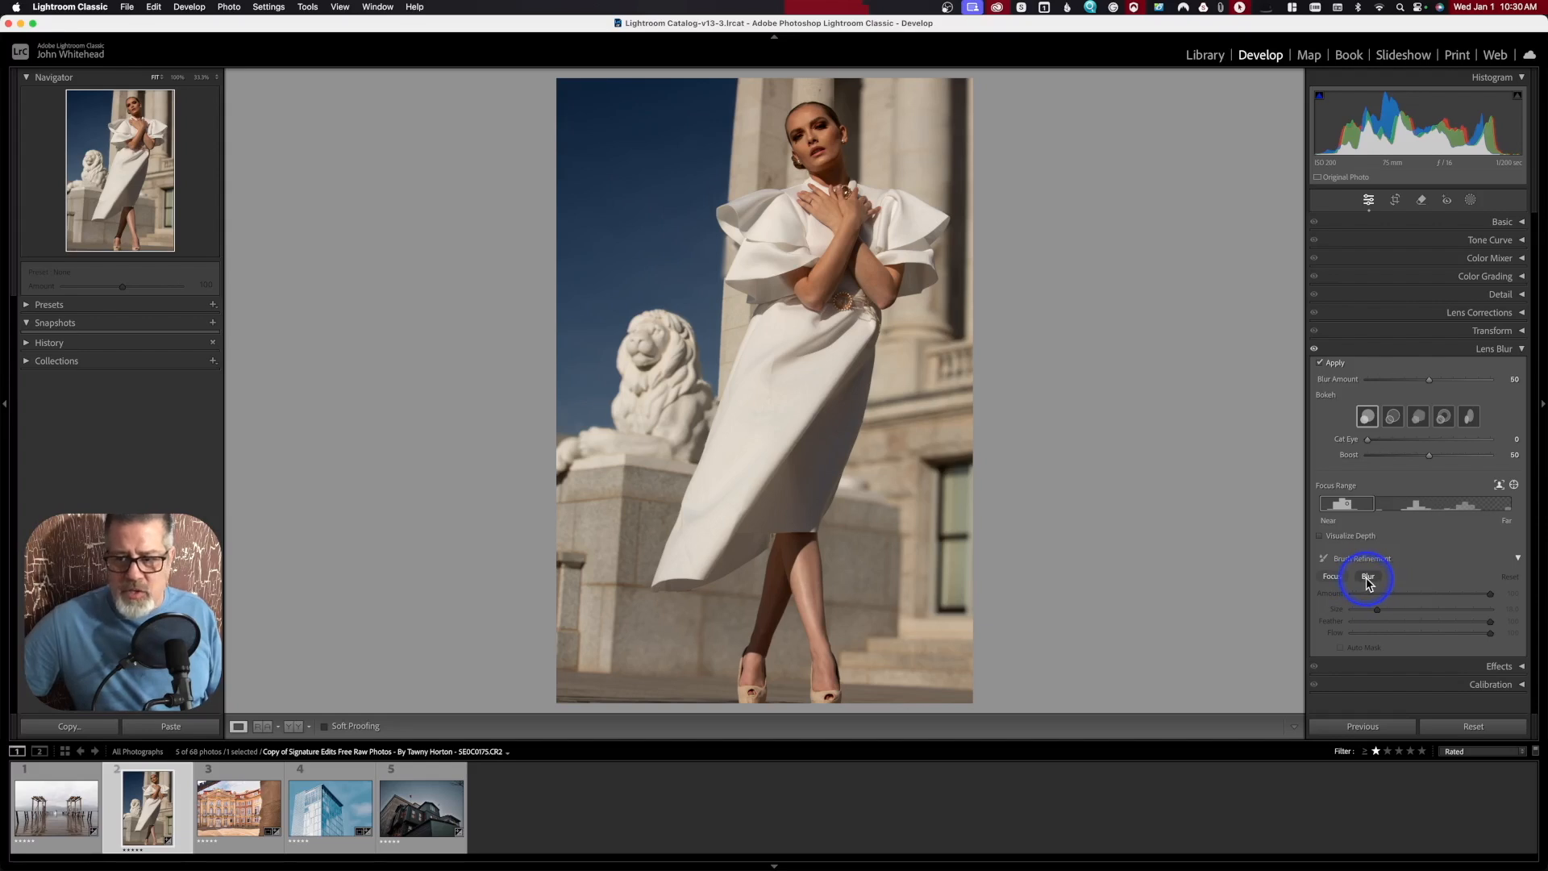
pyautogui.click(1369, 577)
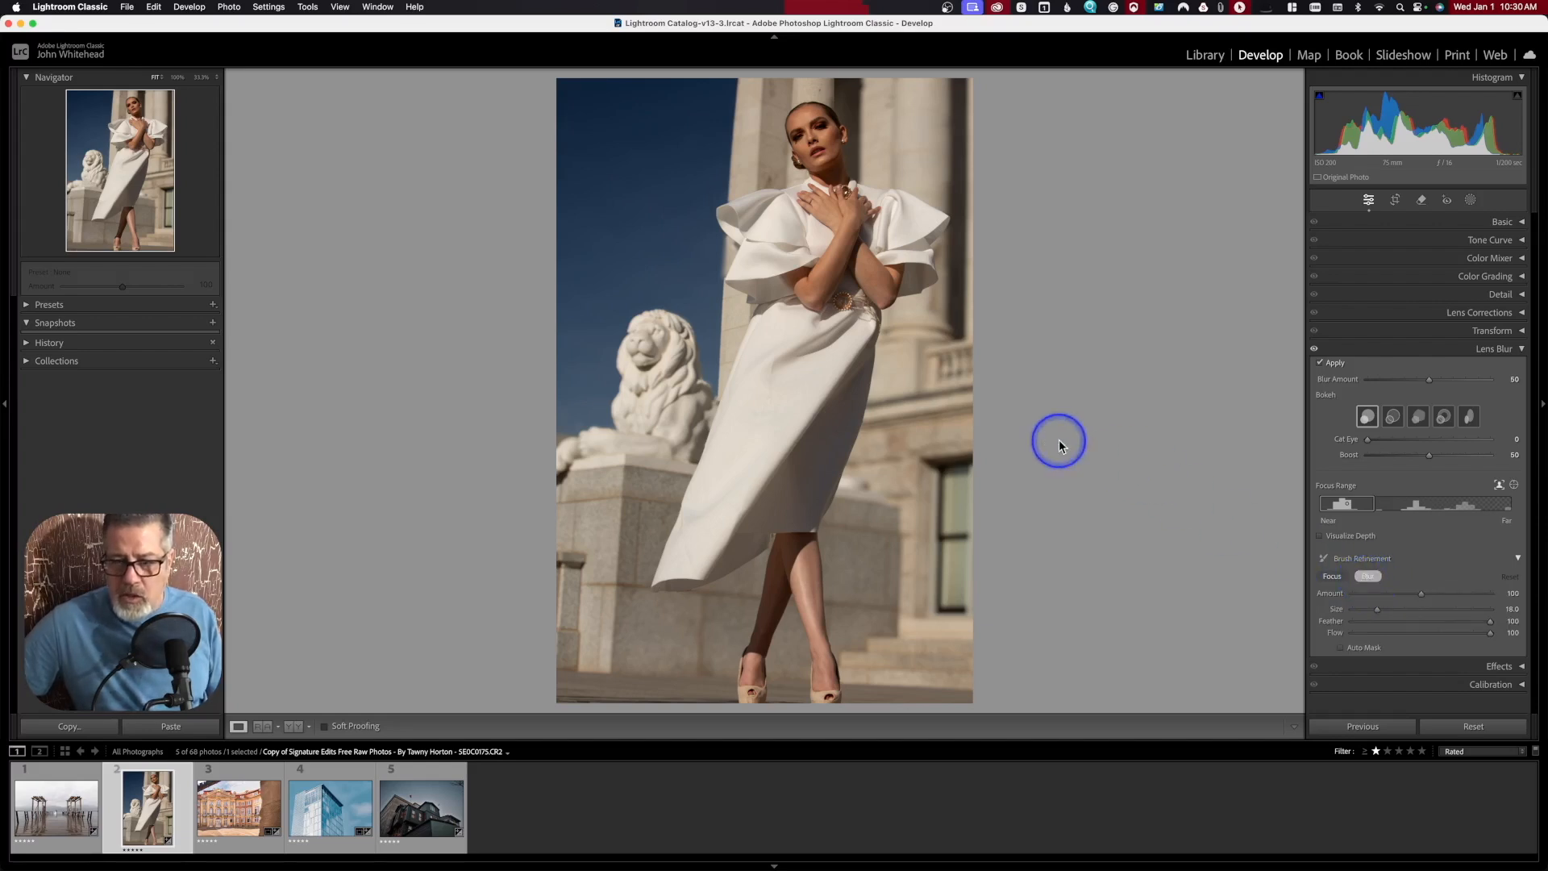
pyautogui.press('[')
pyautogui.press('[')
pyautogui.press('[')
pyautogui.press('[')
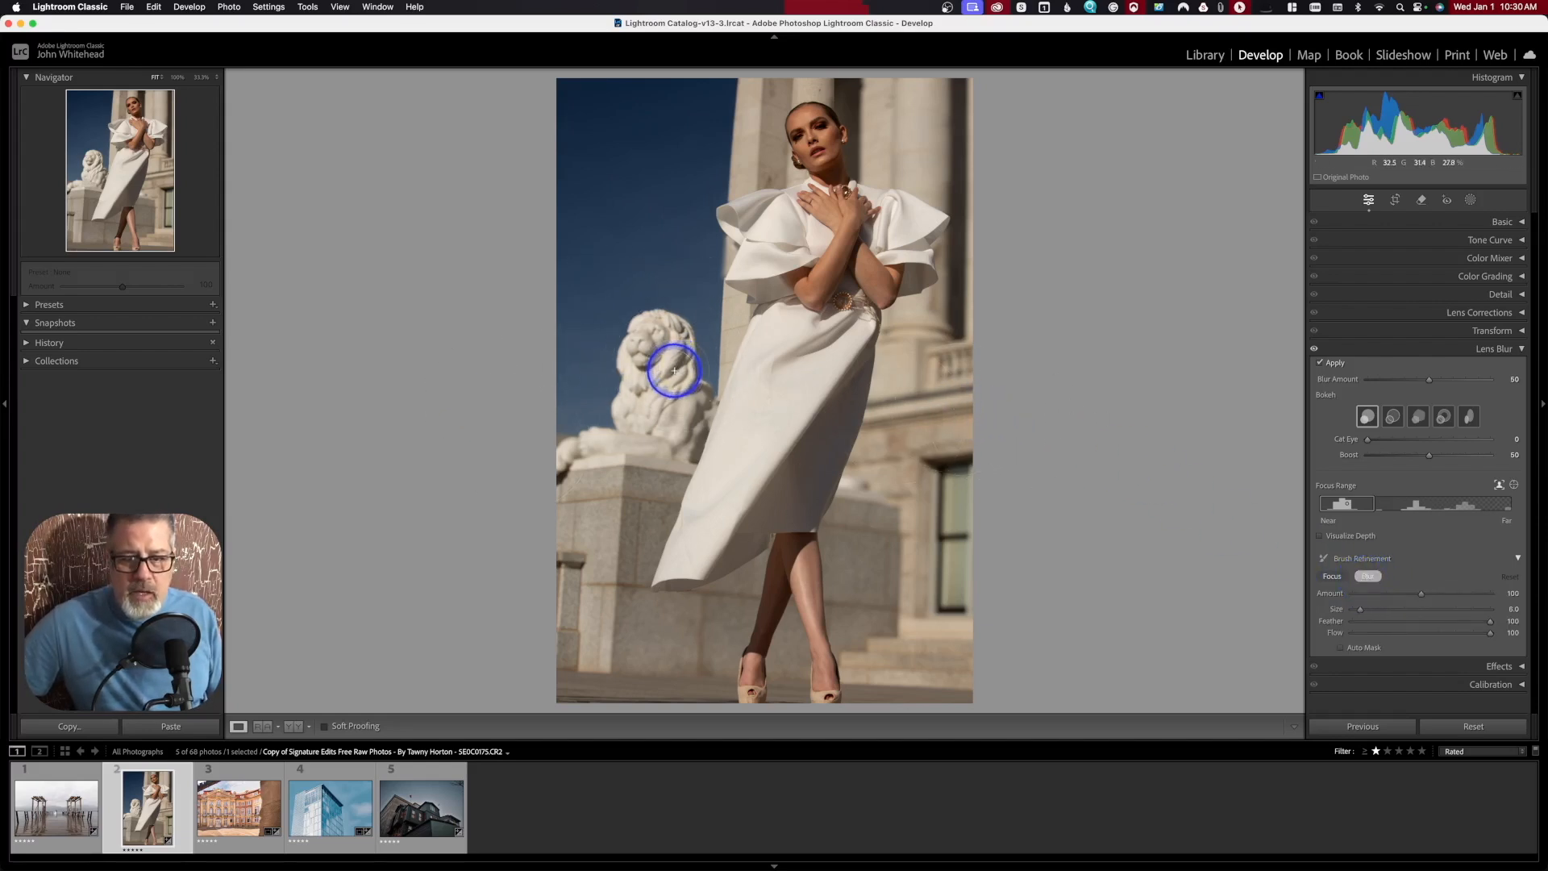
pyautogui.moveTo(642, 346)
pyautogui.mouseDown()
pyautogui.moveTo(621, 447)
pyautogui.moveTo(672, 383)
pyautogui.moveTo(659, 347)
pyautogui.mouseUp()
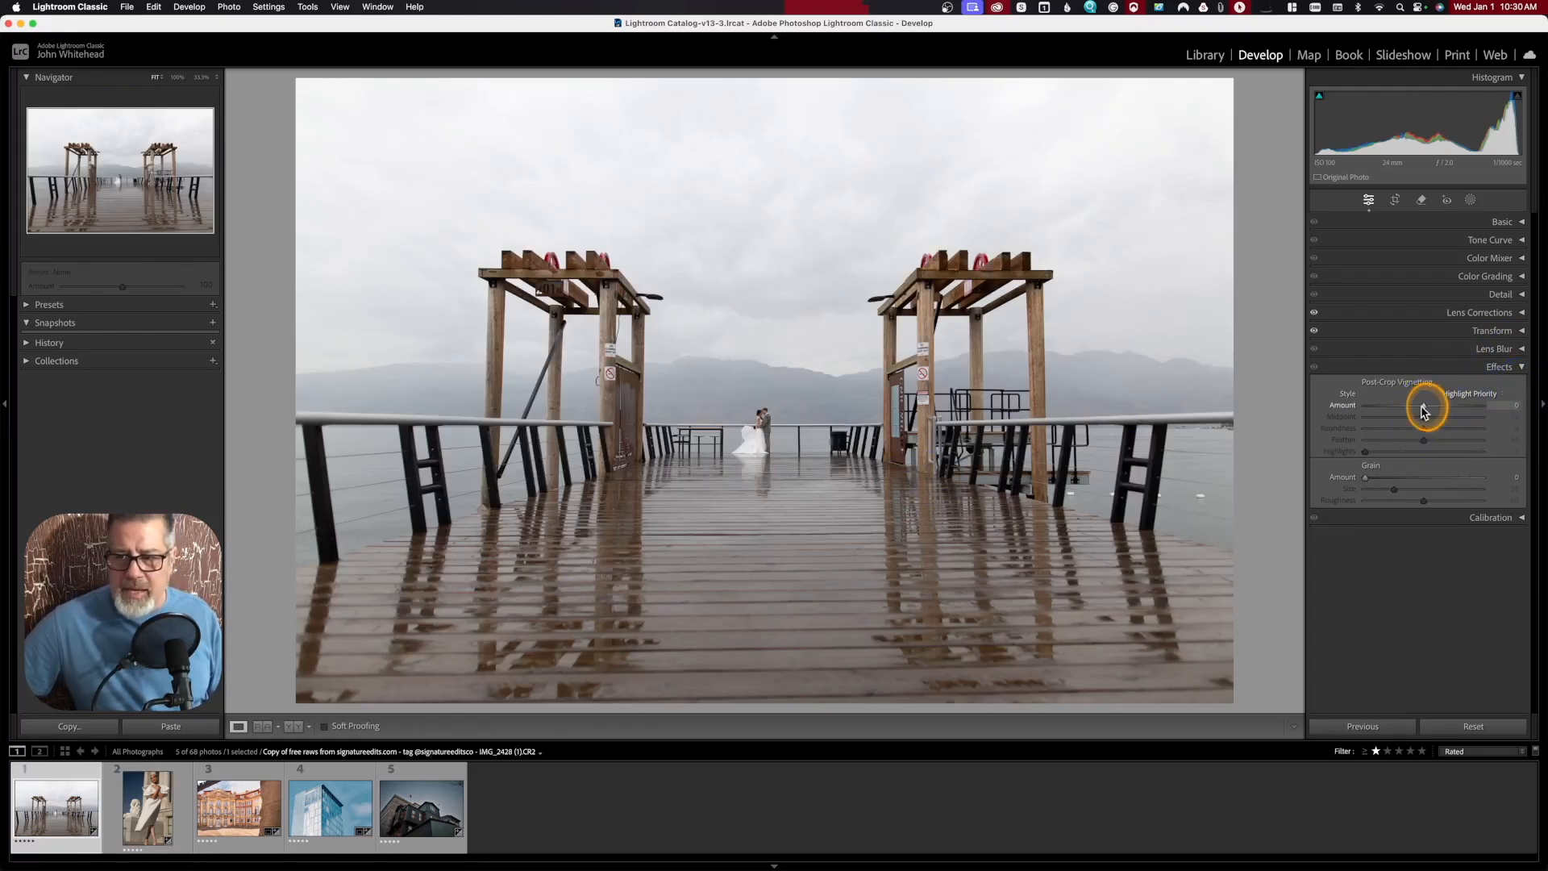
# Try a dark post-crop vignette of -31 and a light one of +18 on the pier photo, keeping the Highlight Priority style
pyautogui.moveTo(1423, 411); pyautogui.dragTo(1405, 408)
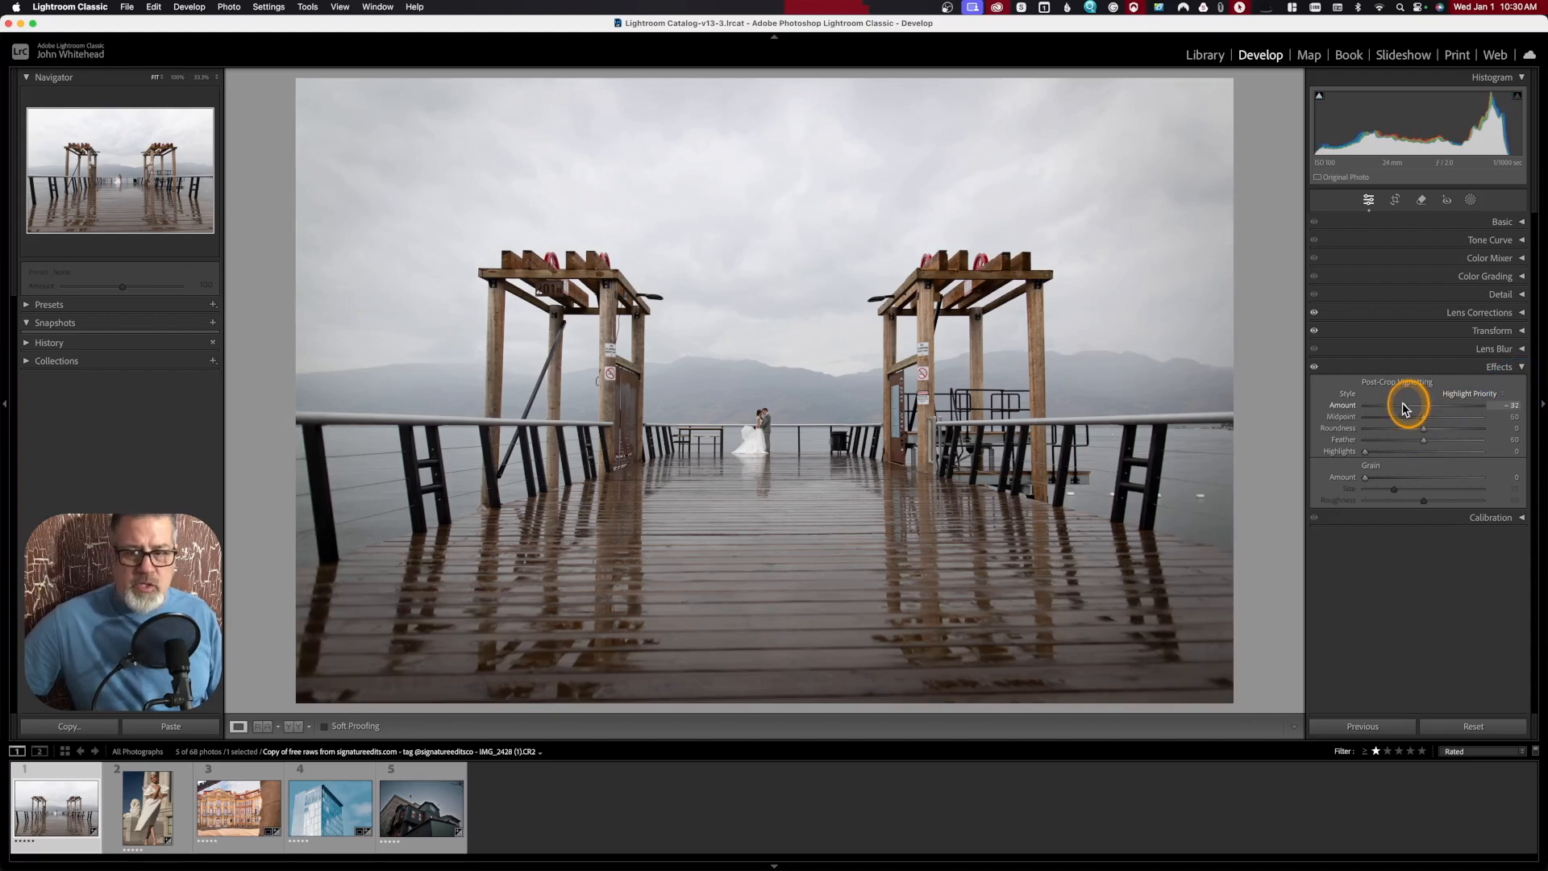
pyautogui.moveTo(1405, 408)
pyautogui.mouseDown()
pyautogui.moveTo(1475, 401)
pyautogui.moveTo(1435, 405)
pyautogui.mouseUp()
pyautogui.click(1463, 394)
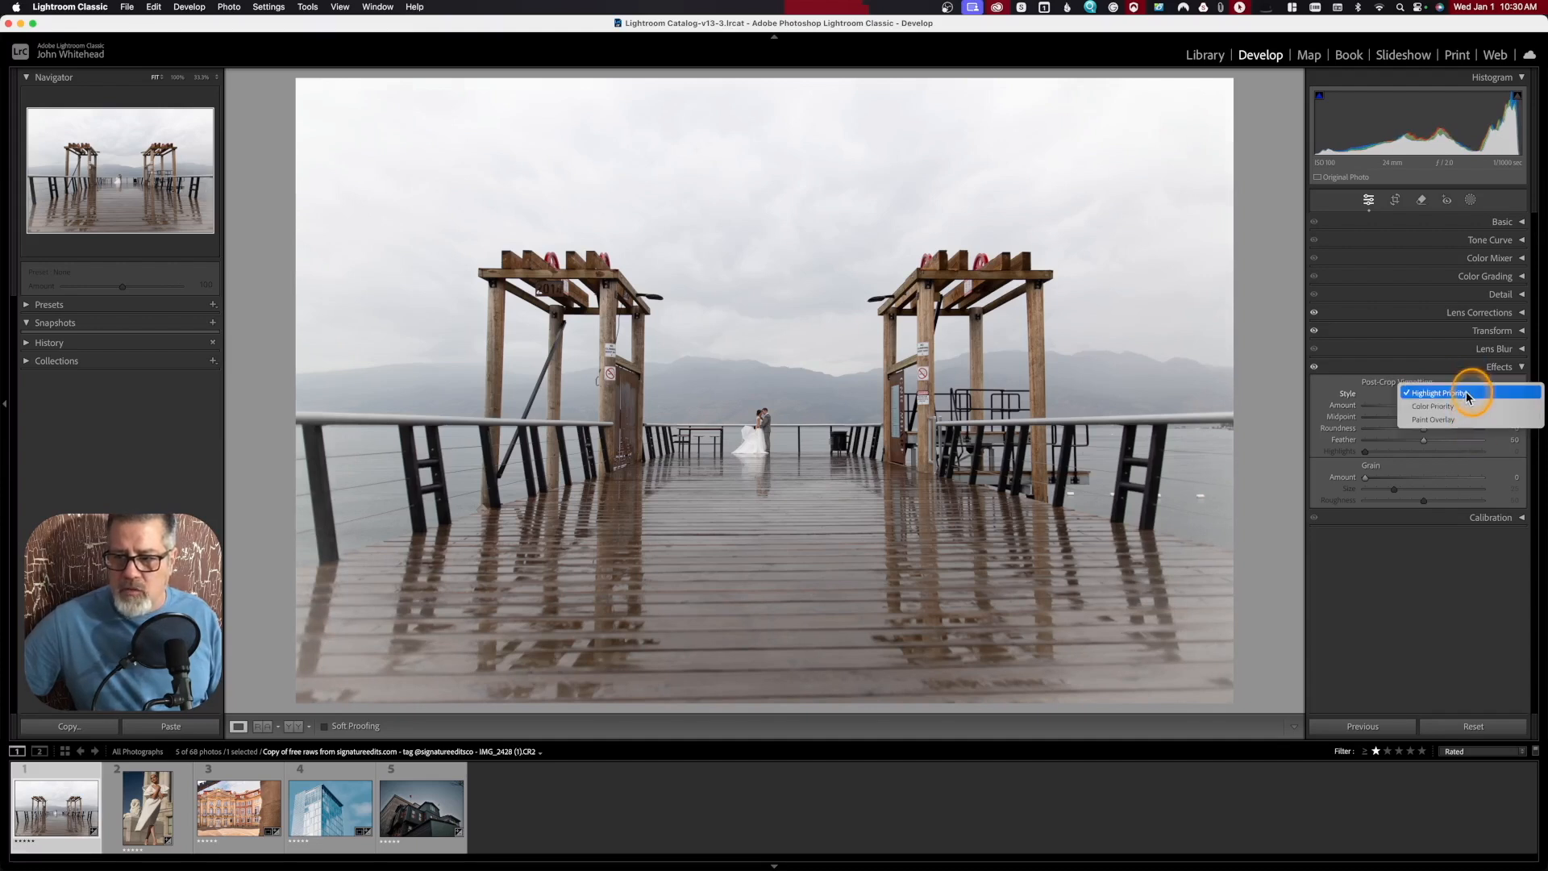
pyautogui.click(1467, 394)
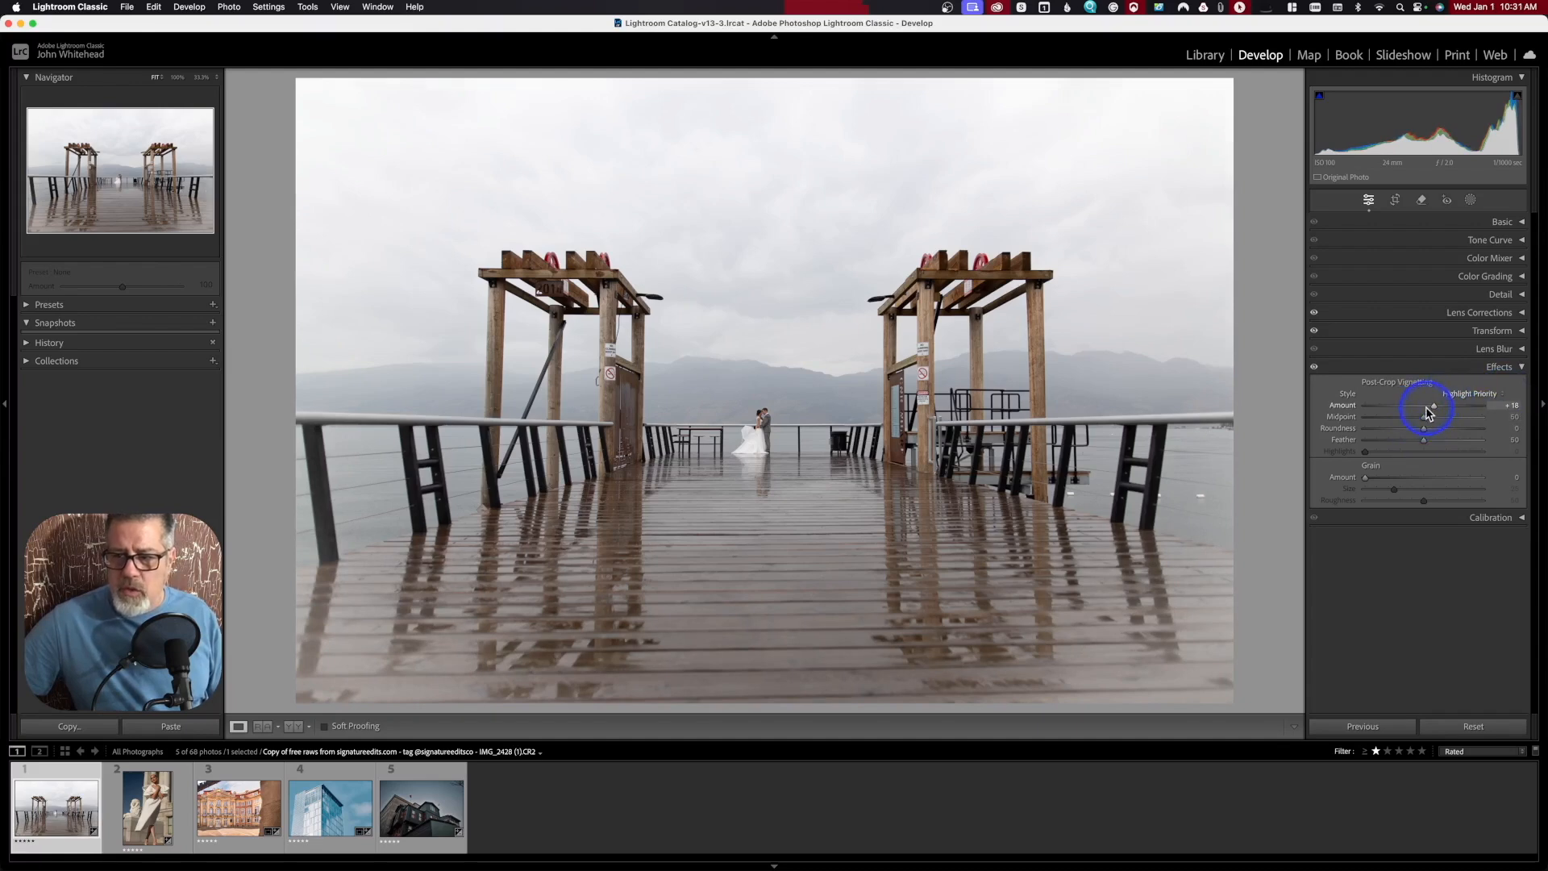
# Set the pier photo's post-crop vignette to Amount -100, Midpoint 42, Roundness +31, Feather 78 and Highlights 21
pyautogui.moveTo(1440, 409); pyautogui.dragTo(1460, 462)
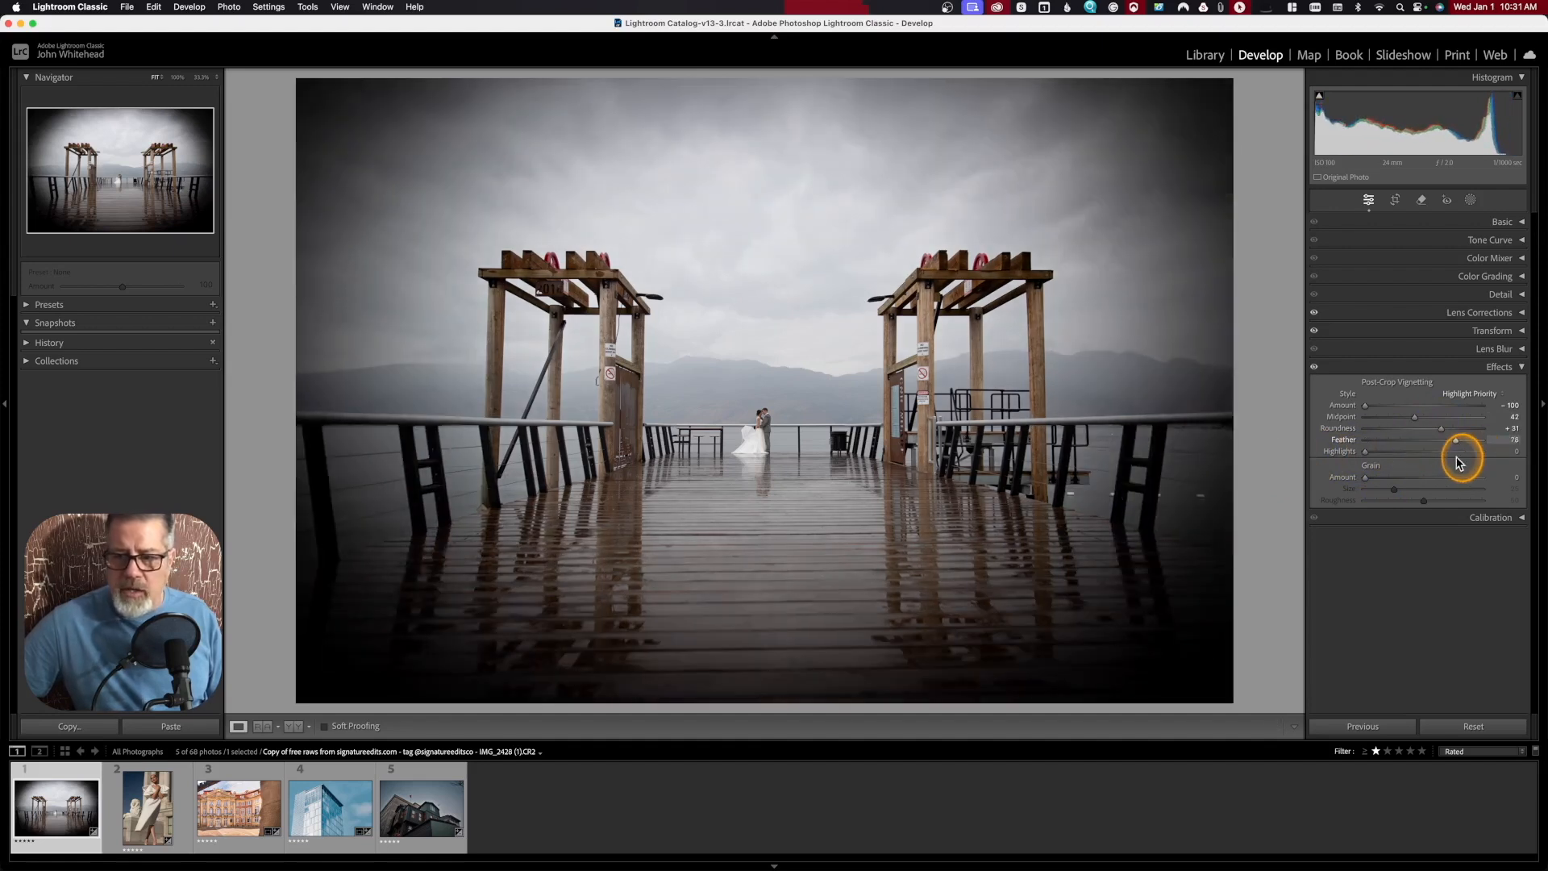
pyautogui.moveTo(1366, 457)
pyautogui.mouseDown()
pyautogui.moveTo(1468, 449)
pyautogui.moveTo(1369, 457)
pyautogui.moveTo(1404, 462)
pyautogui.moveTo(1390, 465)
pyautogui.mouseUp()
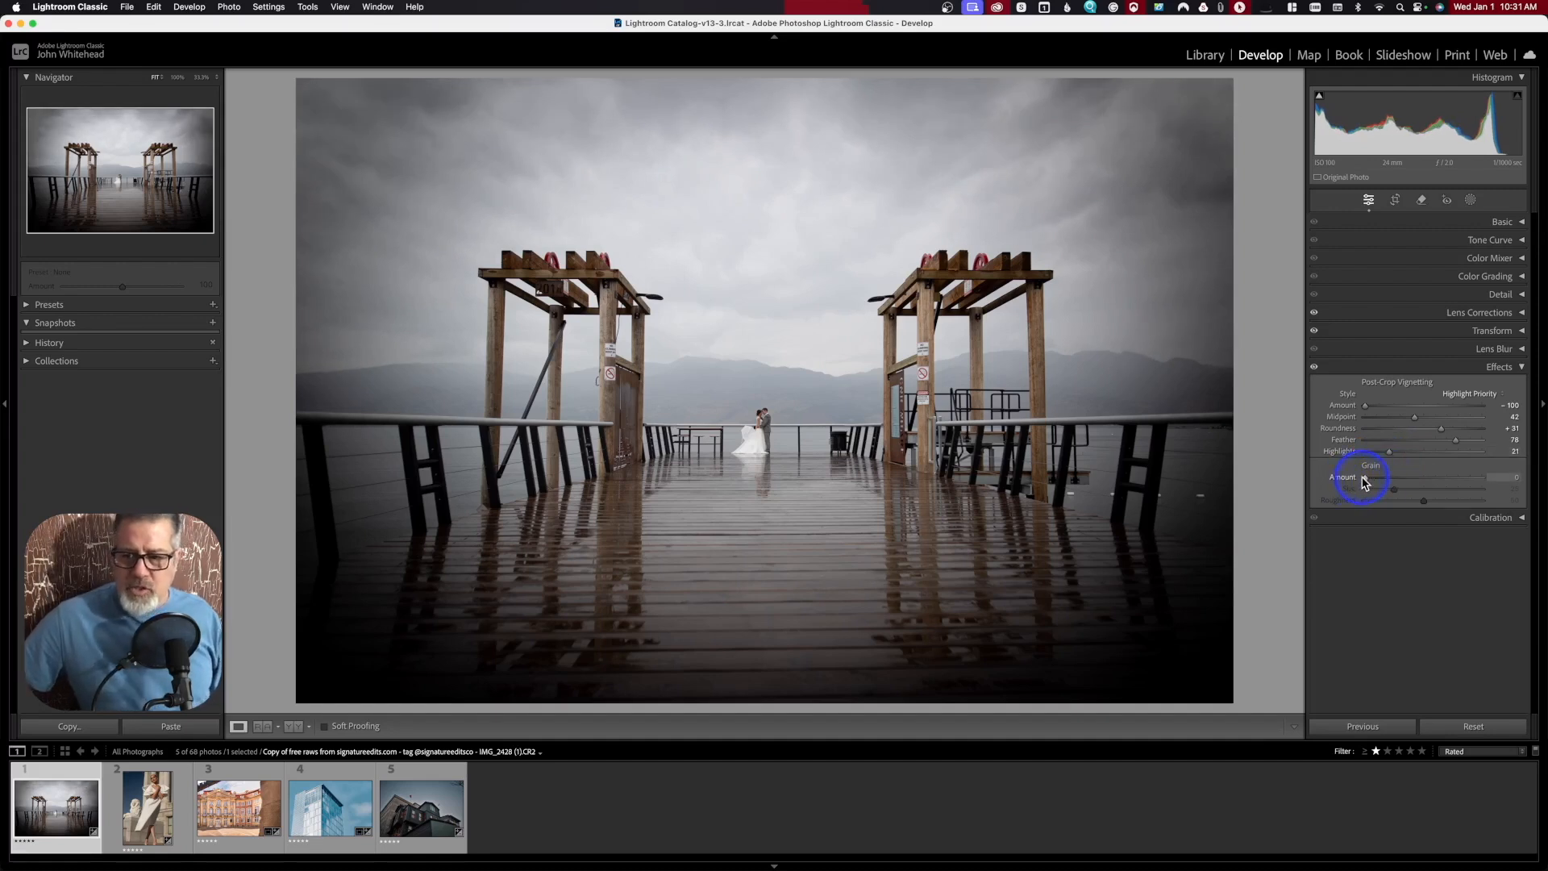
# Add grain to the pier photo with Amount 100 and Size 44
pyautogui.moveTo(1365, 481); pyautogui.dragTo(1511, 483)
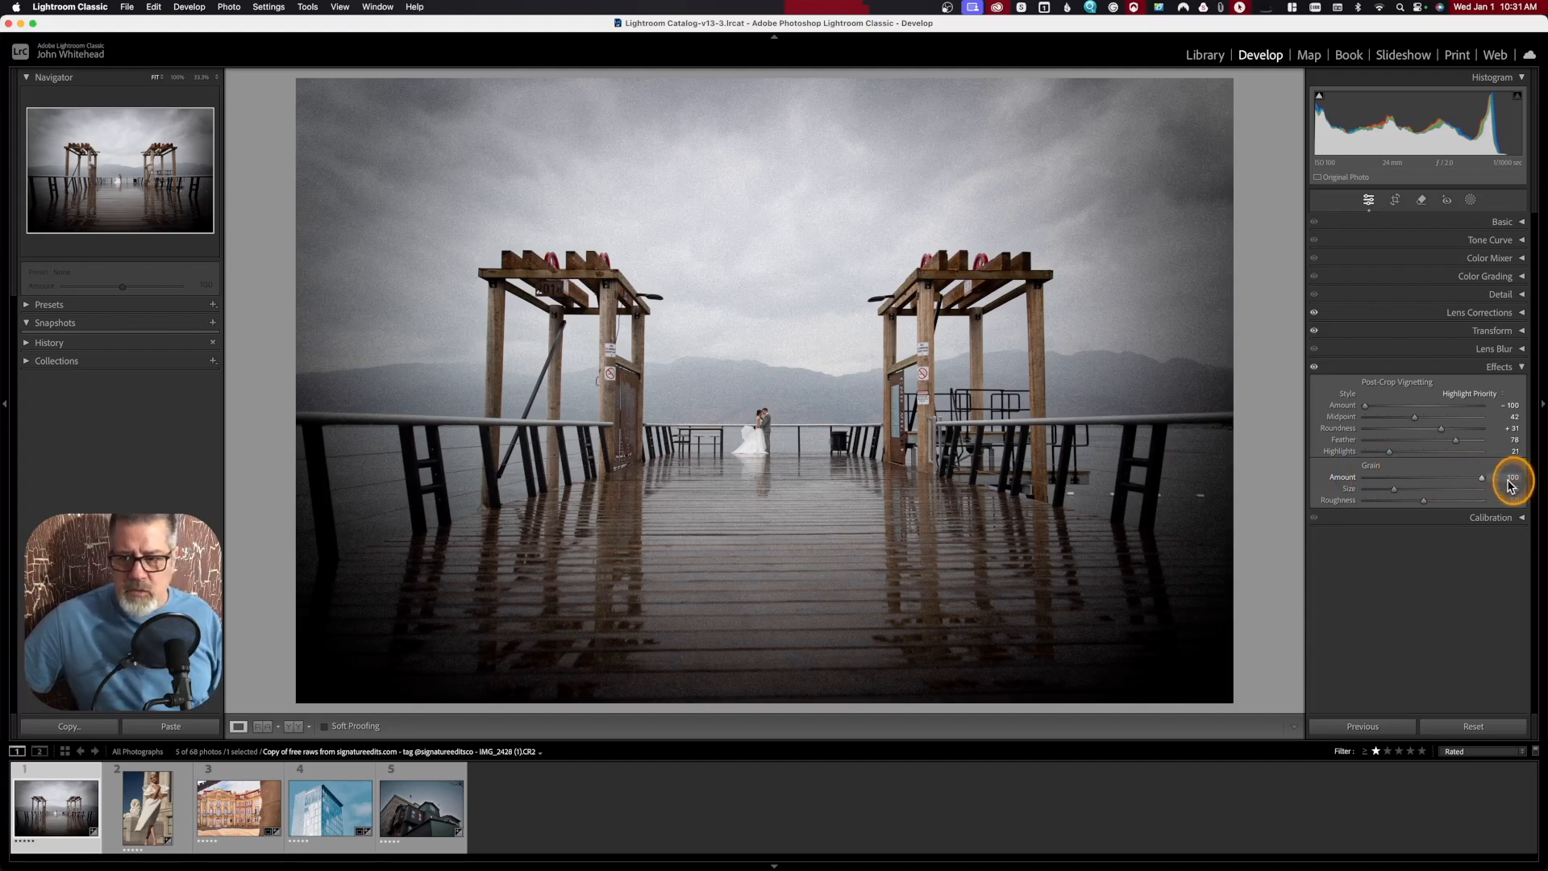
pyautogui.moveTo(1394, 489)
pyautogui.mouseDown()
pyautogui.moveTo(1462, 495)
pyautogui.moveTo(1393, 511)
pyautogui.mouseUp()
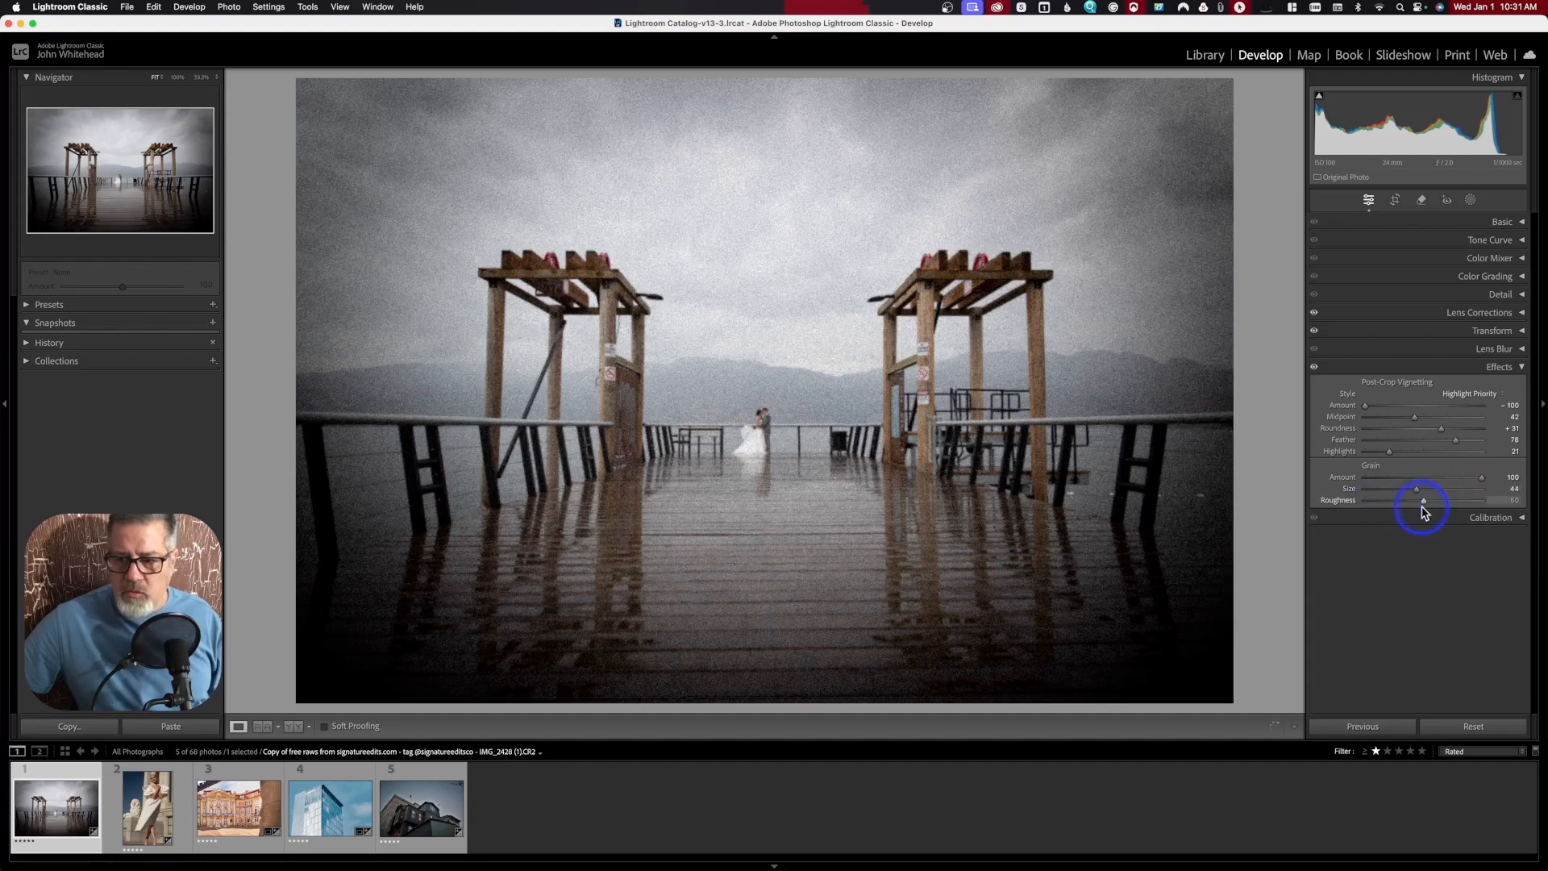
# Close the Effects settings and open the Calibration settings
pyautogui.click(1522, 367)
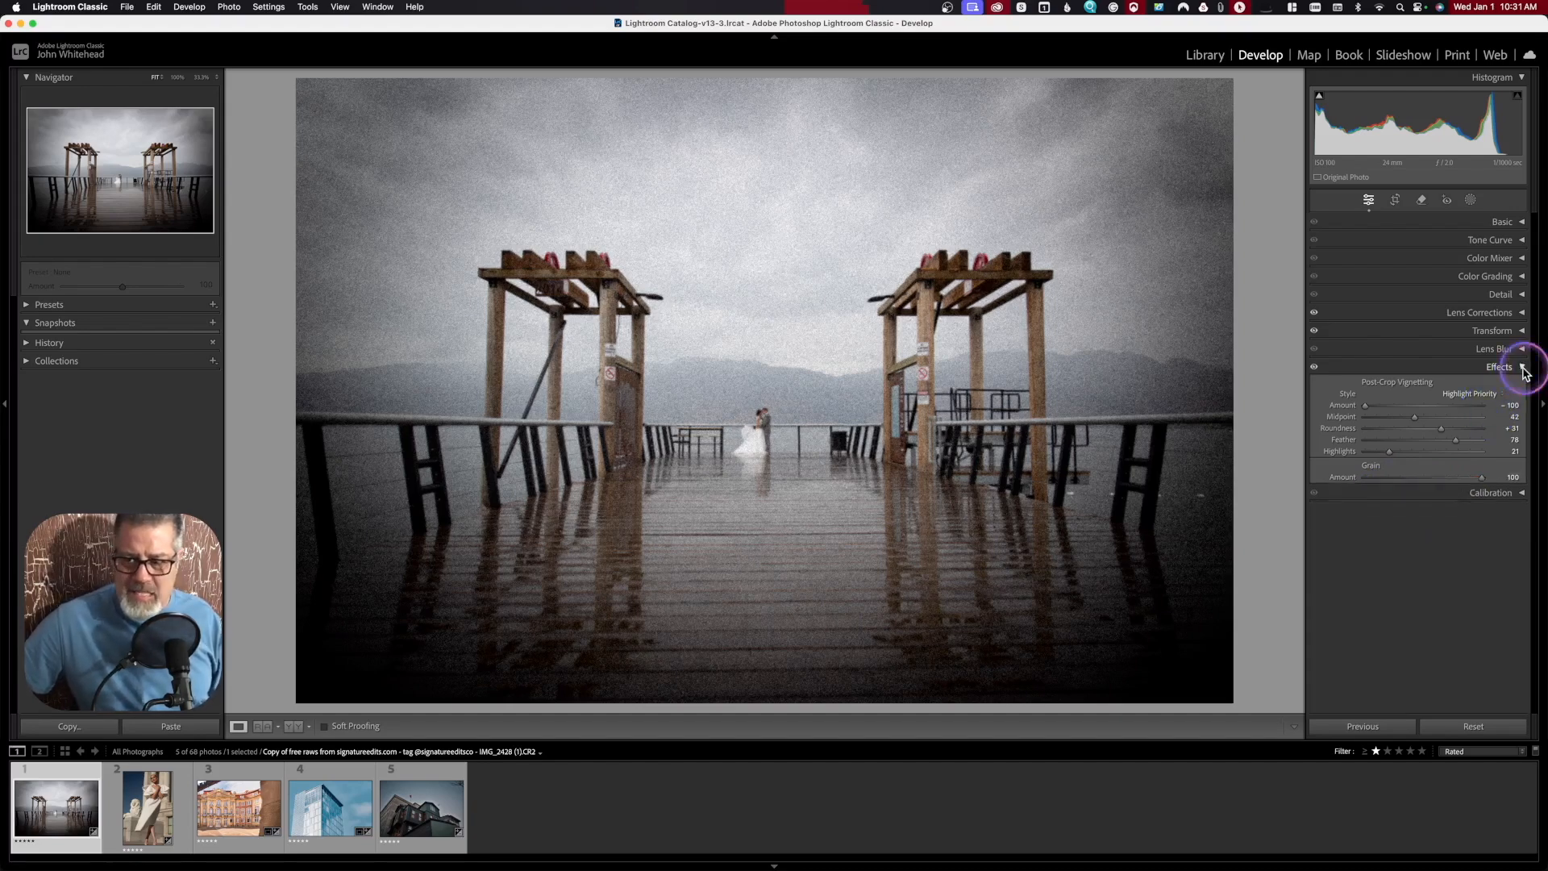
pyautogui.click(1523, 386)
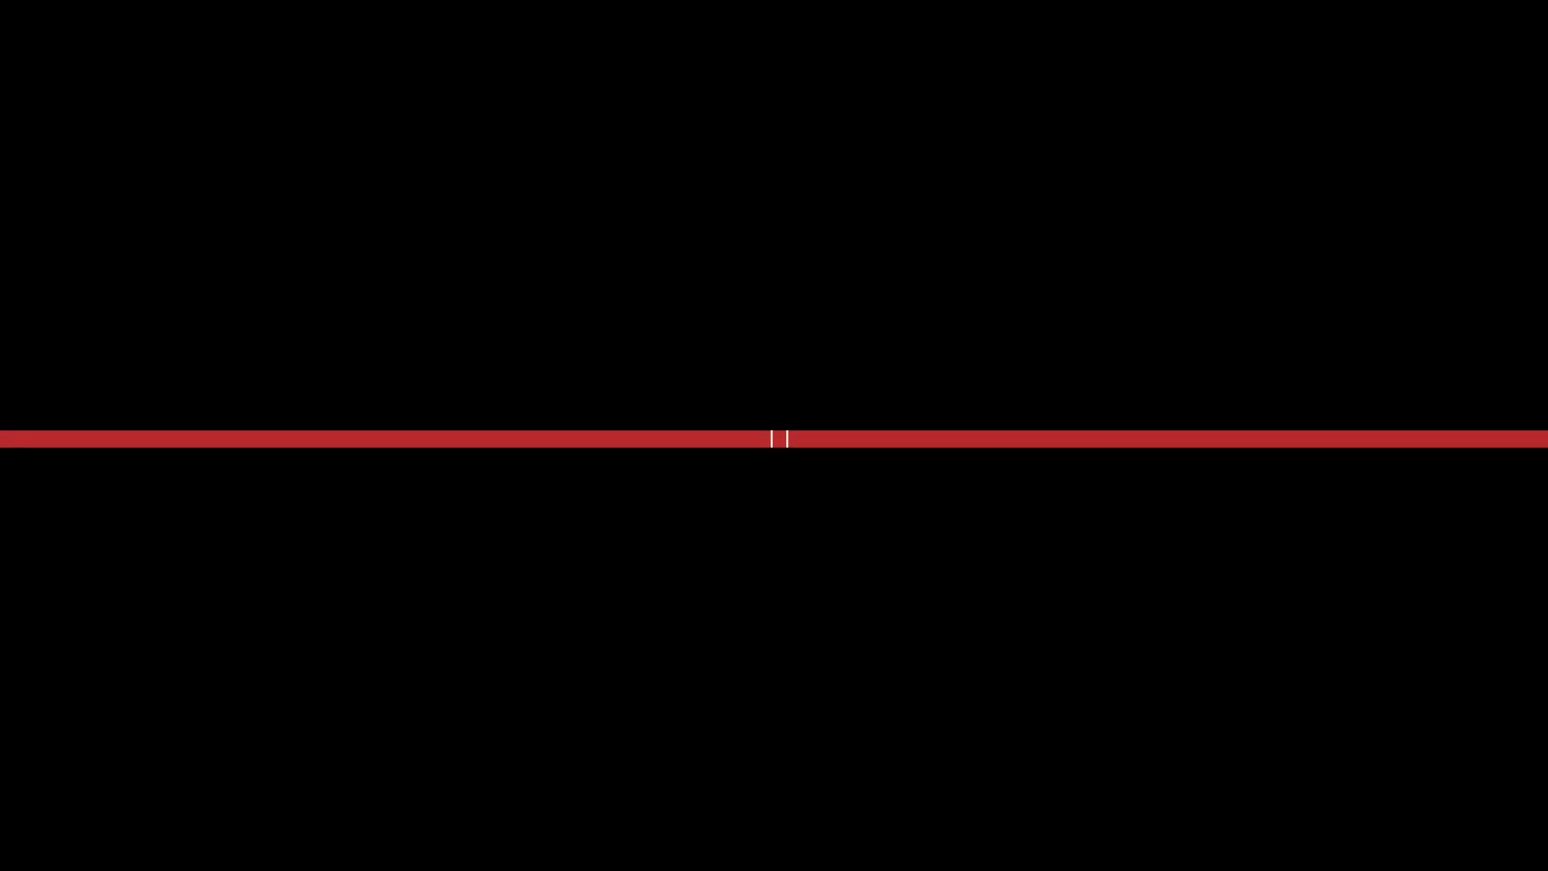